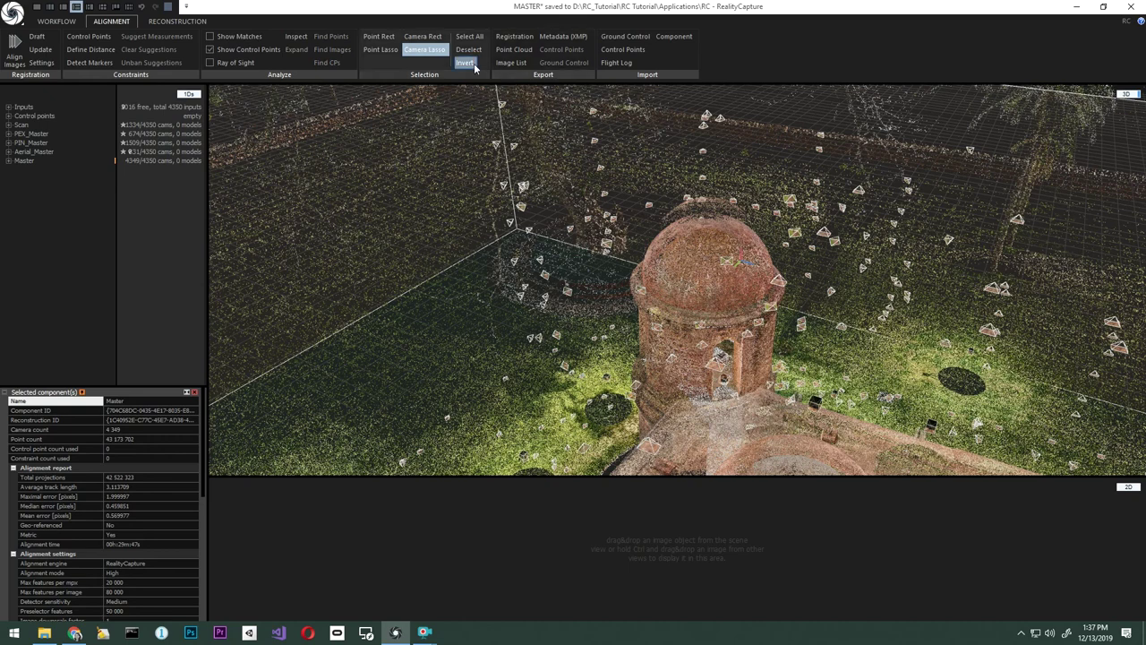
Step: Lasso-select a strip of points on the tower's dome and find the images that contain them
left_click(381, 50)
mouse_move(701, 257)
left_mouse_down()
mouse_move(712, 251)
mouse_move(696, 230)
left_mouse_up()
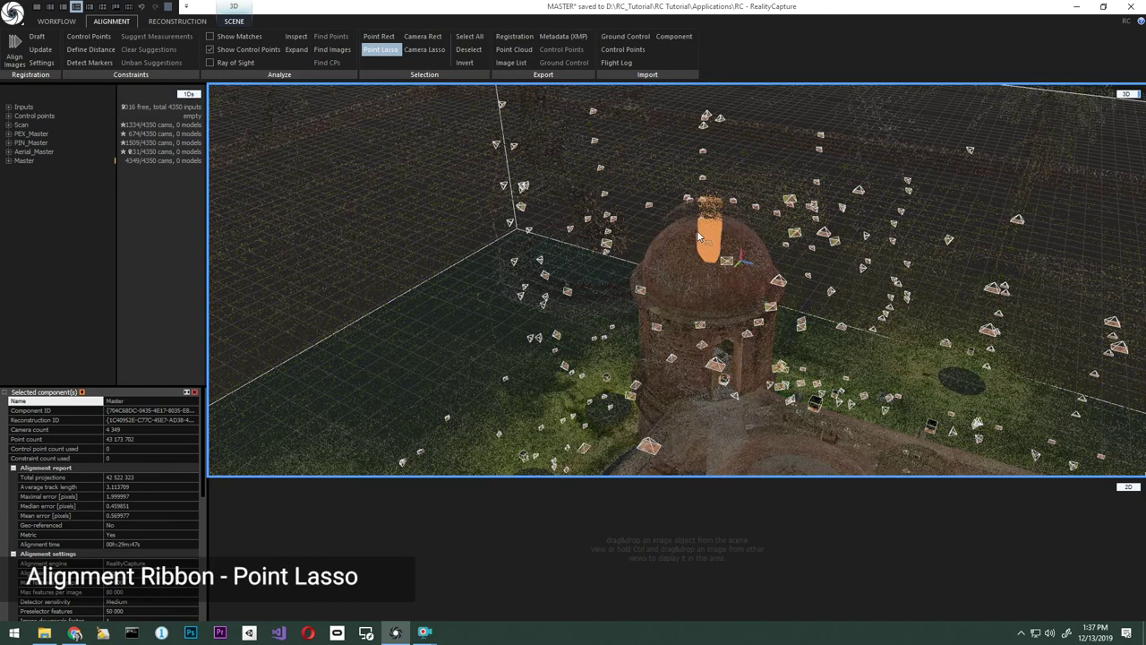
left_click(342, 53)
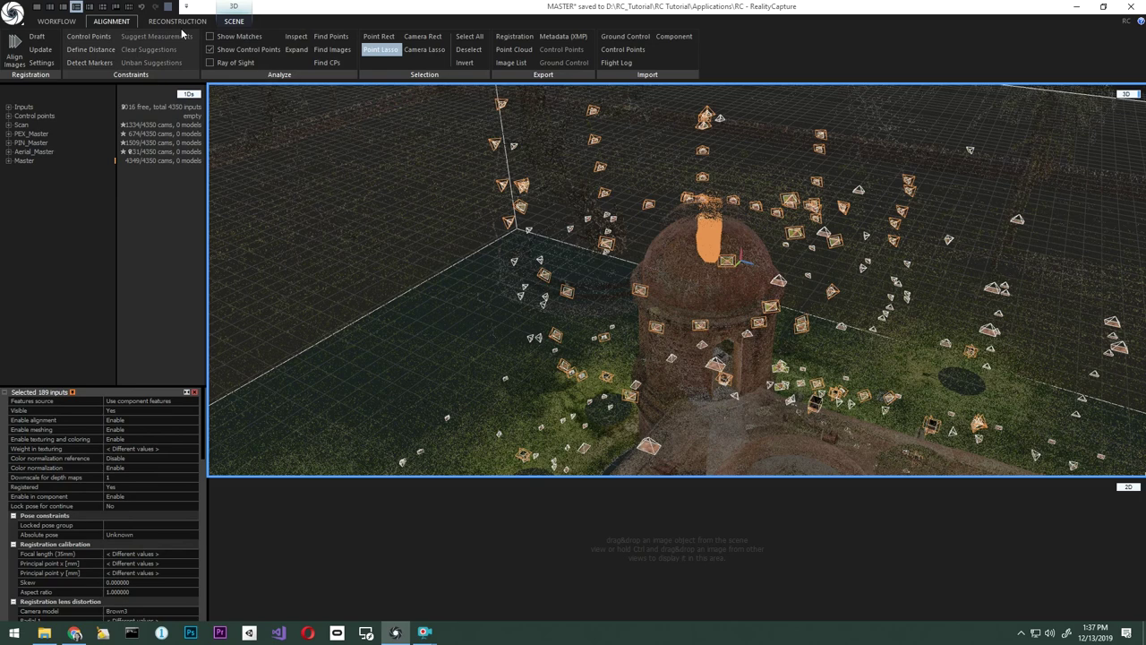
Step: Switch to the six-view layout and load images SGM_AOR_02_034, 057, 025 and 003 of the dome into separate 2D views
left_click(128, 6)
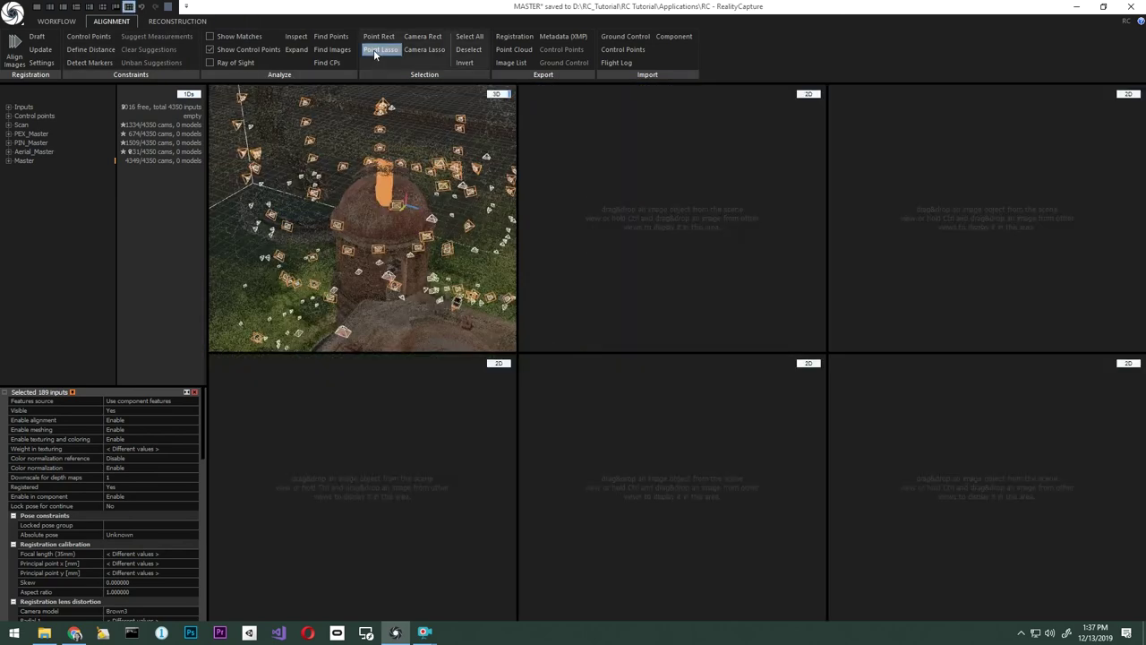
left_click_drag(473, 195, 612, 238)
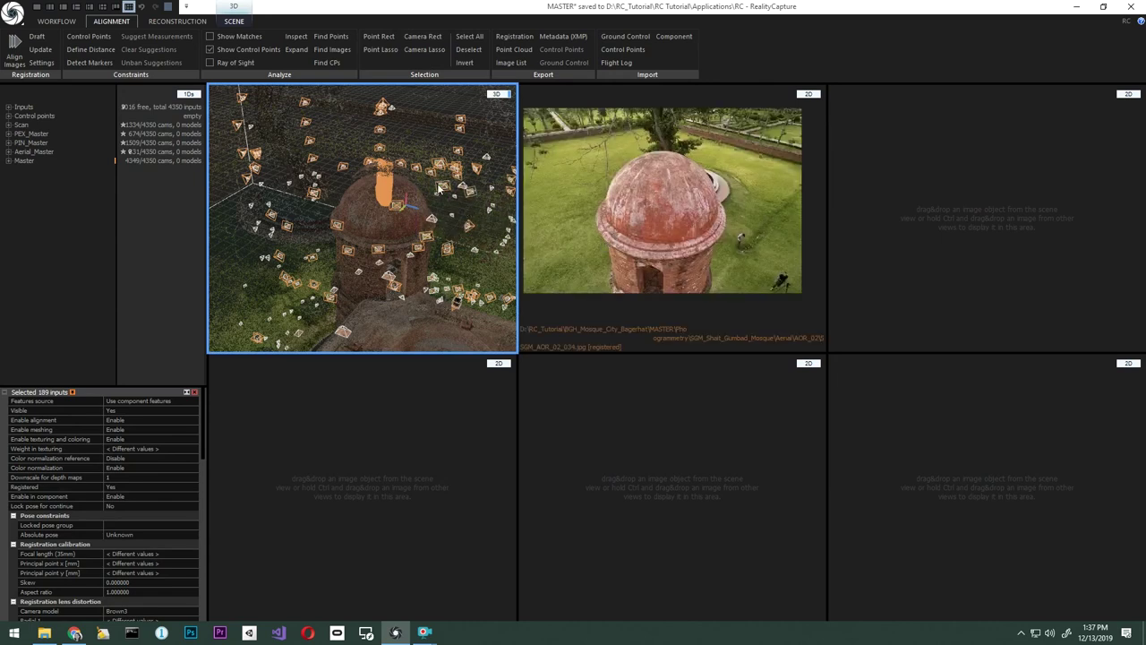
left_click_drag(441, 166, 992, 244)
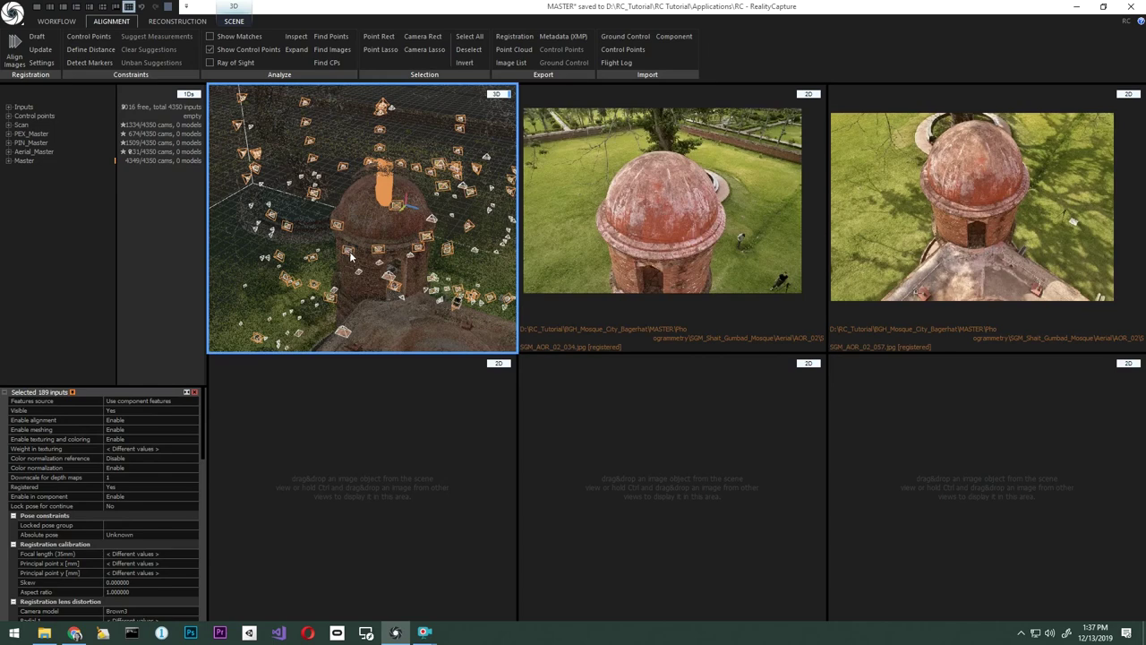
scroll(349, 268, "up", 3)
left_click_drag(363, 266, 655, 471)
left_click_drag(391, 262, 572, 474)
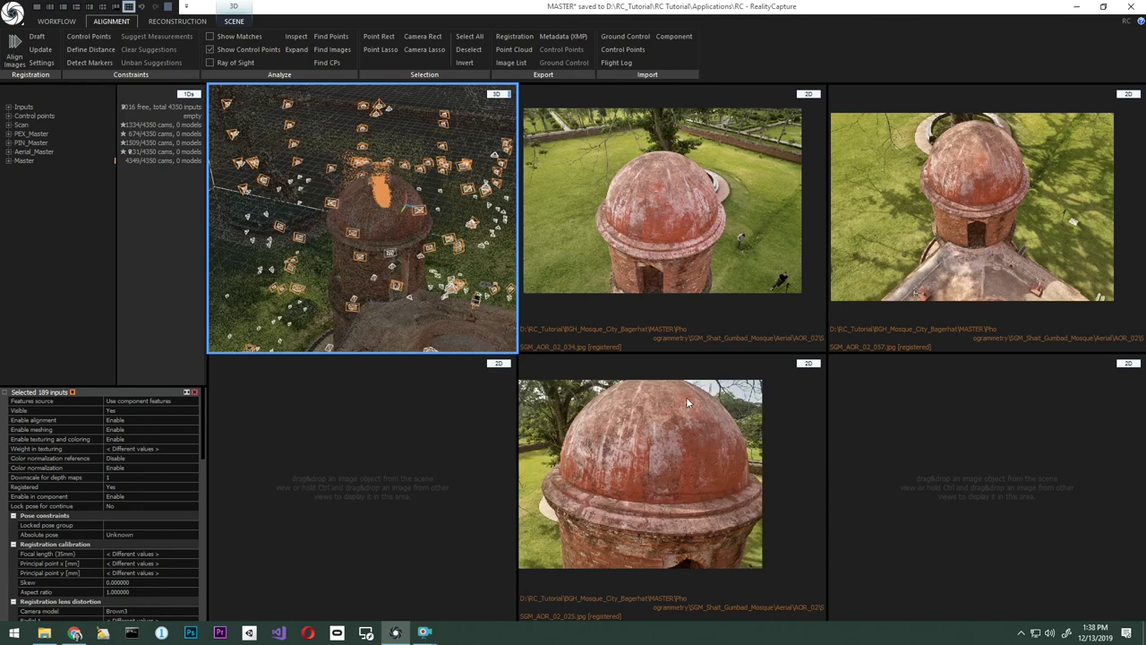
left_click(392, 193)
left_click_drag(393, 185, 884, 460)
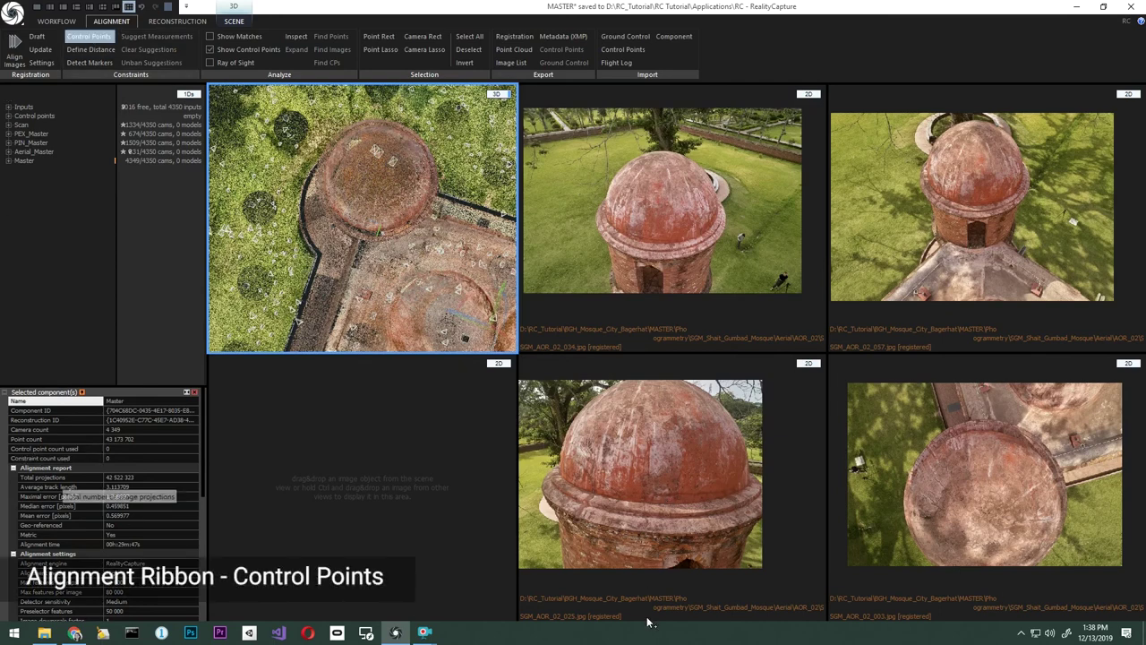
Step: Create a control point on the small dark spot on the dome's base ledge in image SGM_AOR_02_003.jpg
scroll(590, 513, "up", 2)
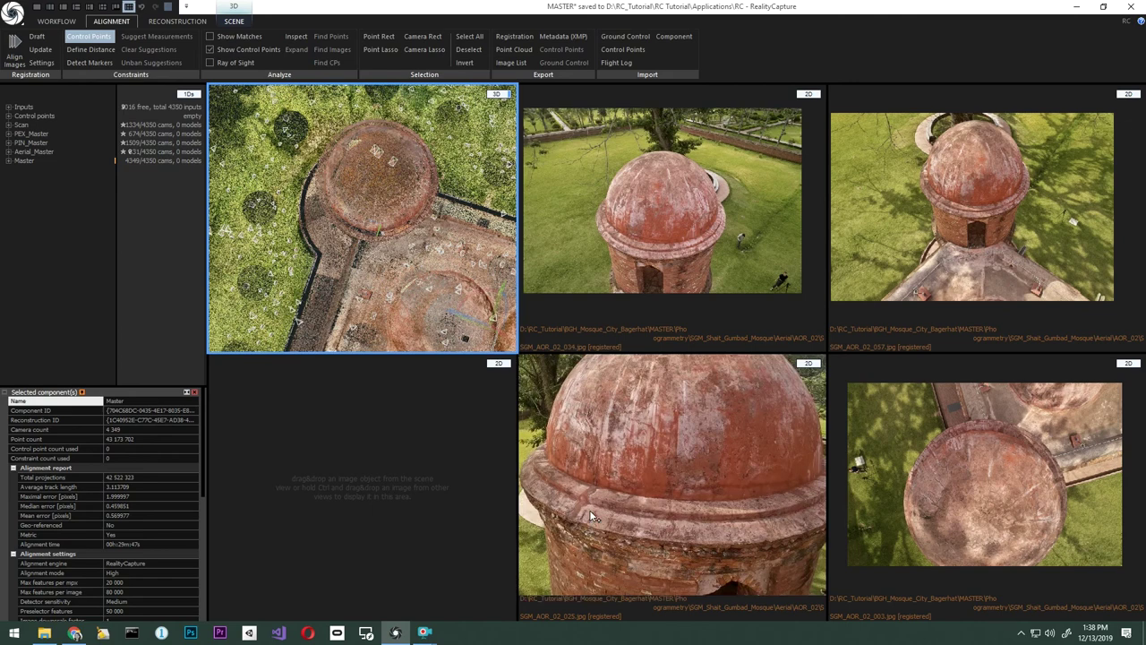
scroll(590, 510, "up", 5)
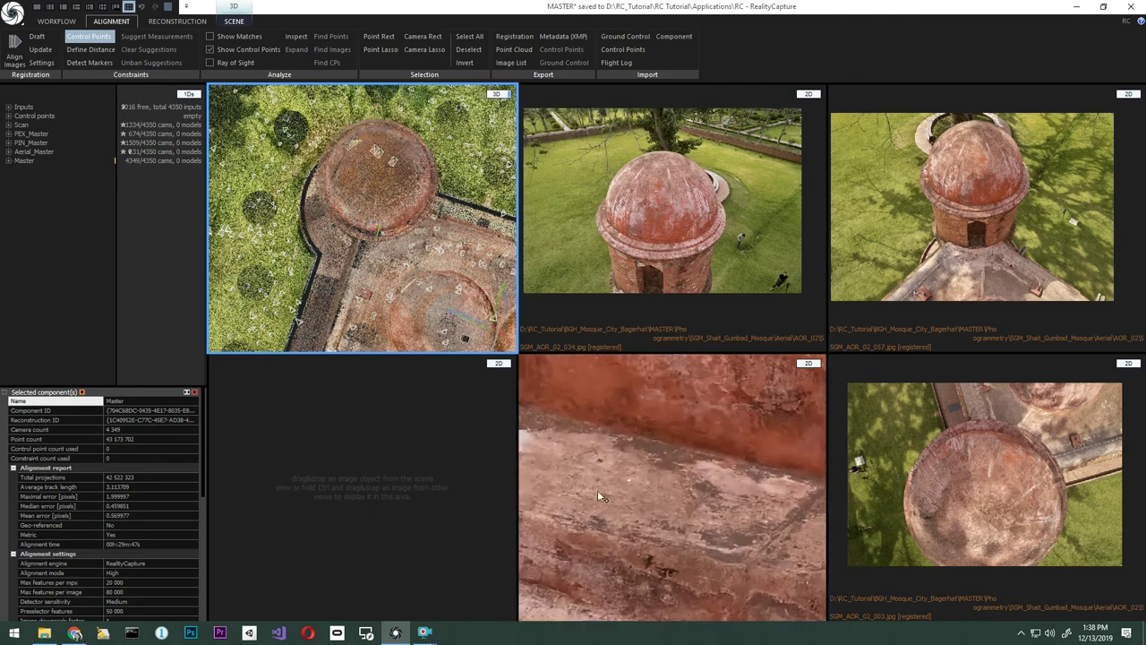
scroll(587, 209, "up", 6)
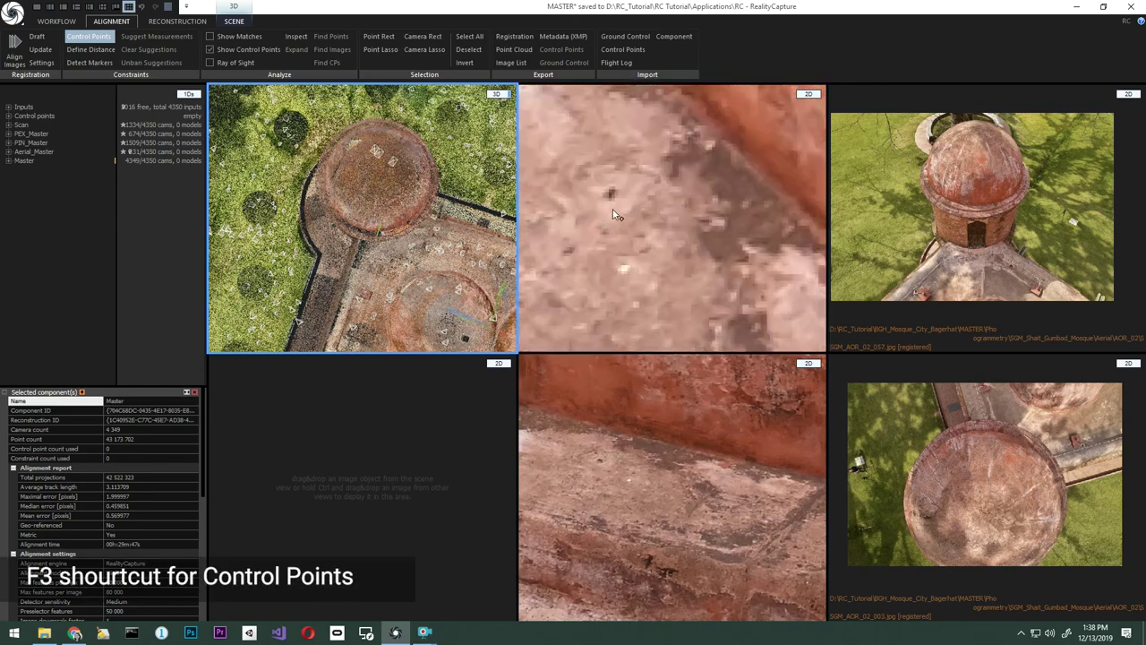
scroll(949, 205, "up", 6)
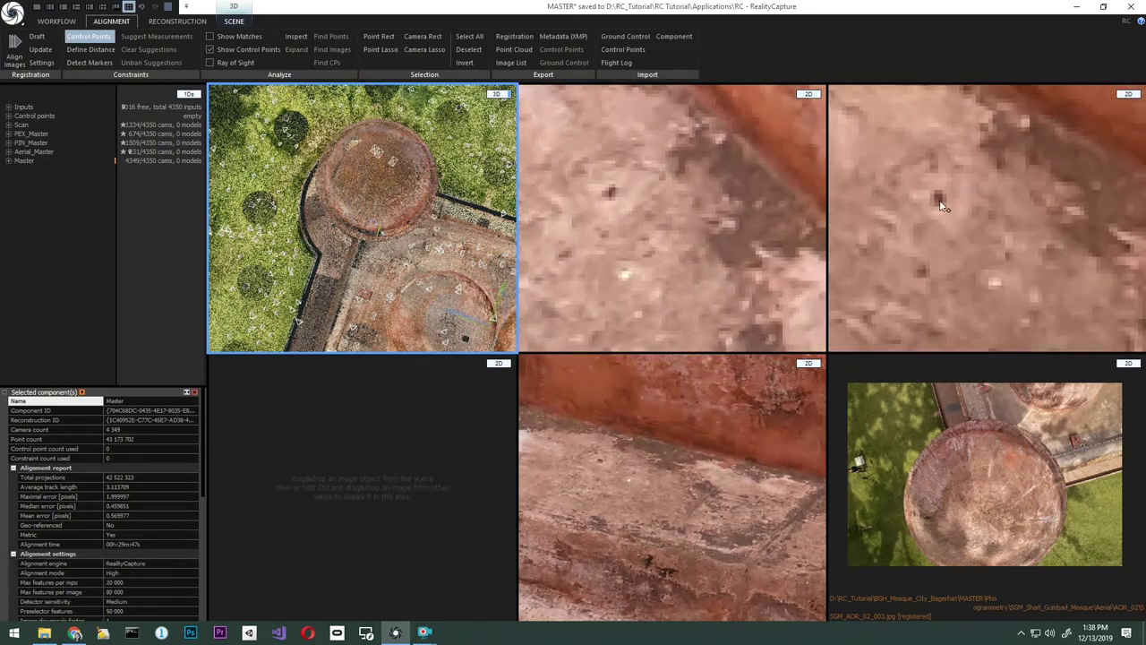
left_click(931, 459)
scroll(931, 458, "up", 8)
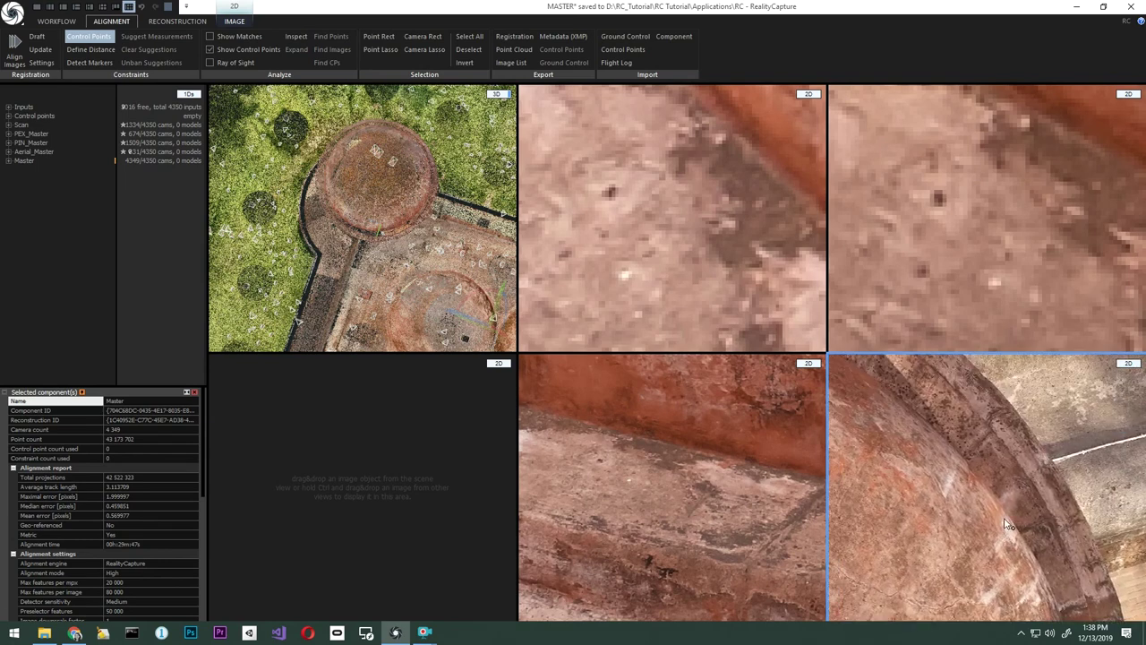
scroll(1008, 524, "up", 8)
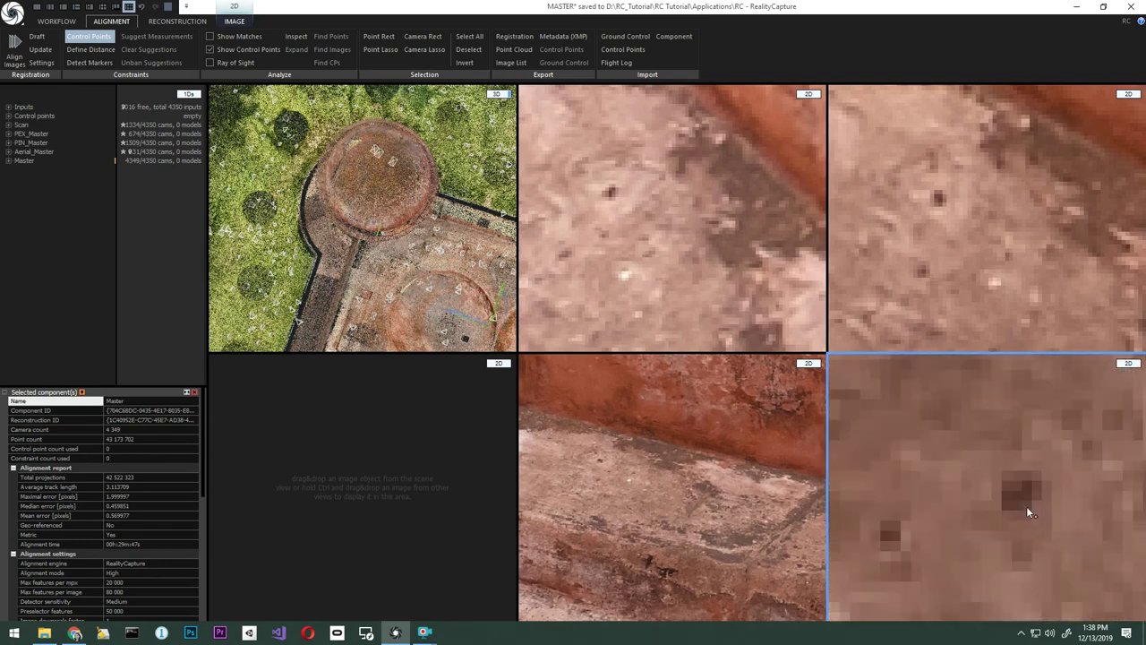
left_click(1020, 493)
Step: Mark the same dark spot as point 0 in images SGM_AOR_02_057, 034 and 025
scroll(942, 192, "up", 6)
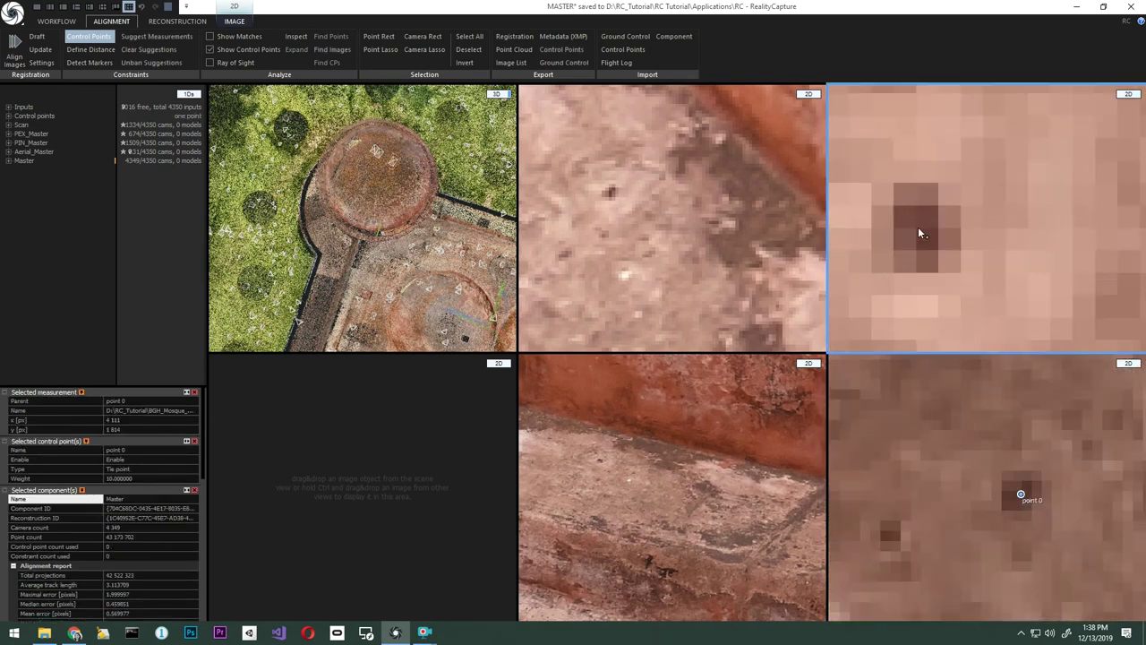
left_click(919, 228)
scroll(608, 194, "up", 6)
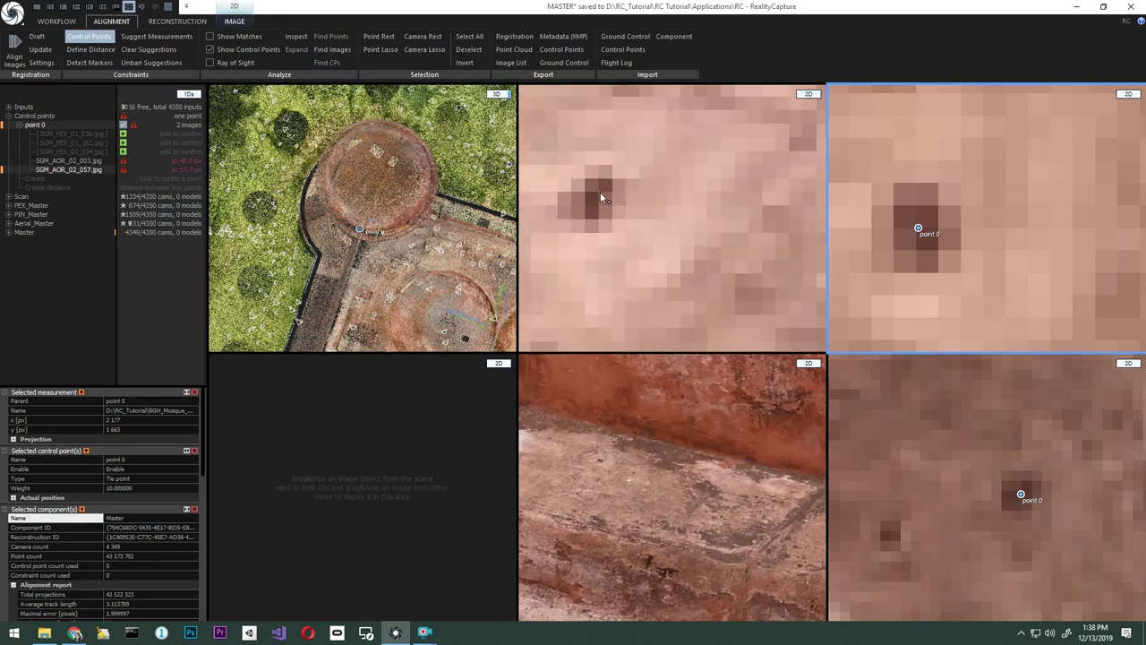
left_click(598, 192)
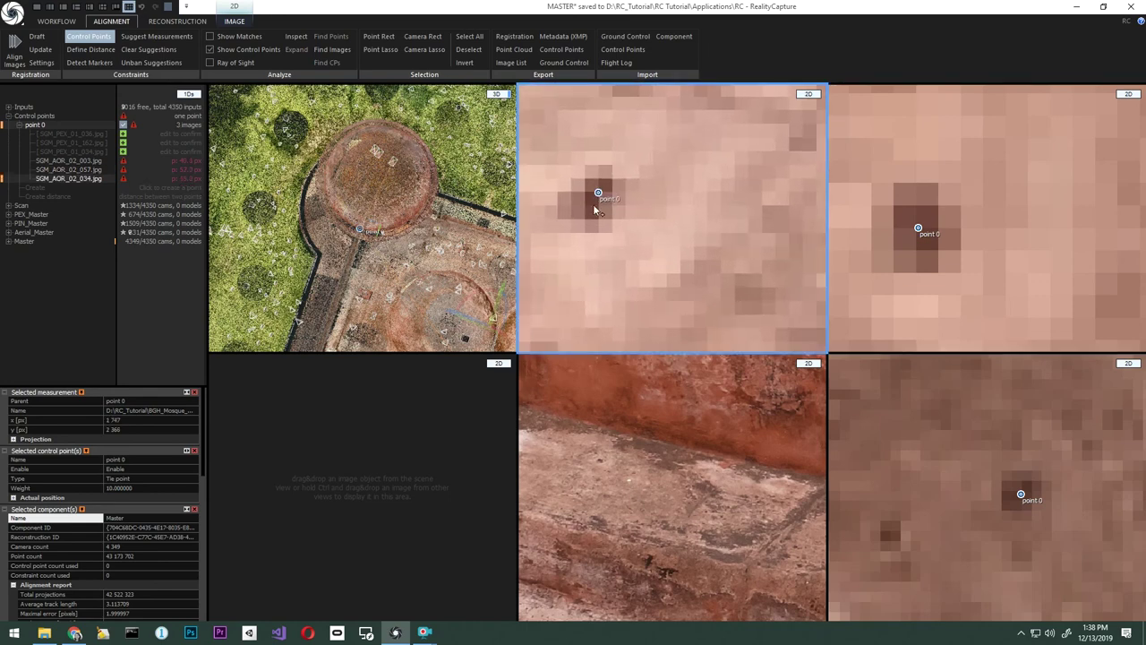
scroll(609, 464, "up", 6)
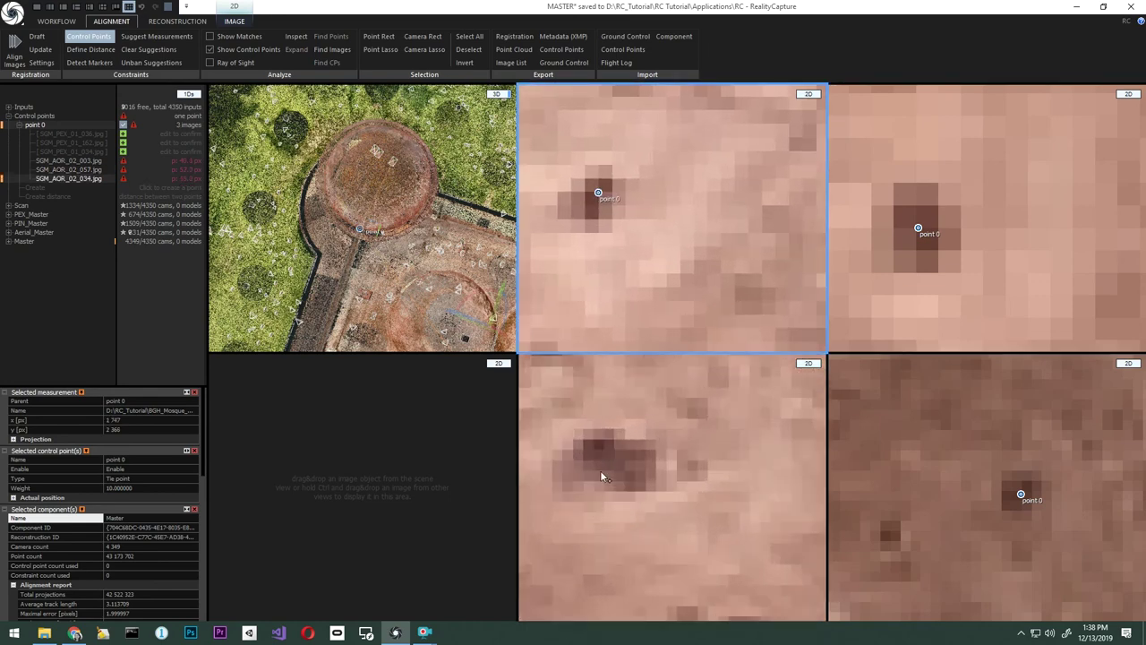
left_click(618, 454)
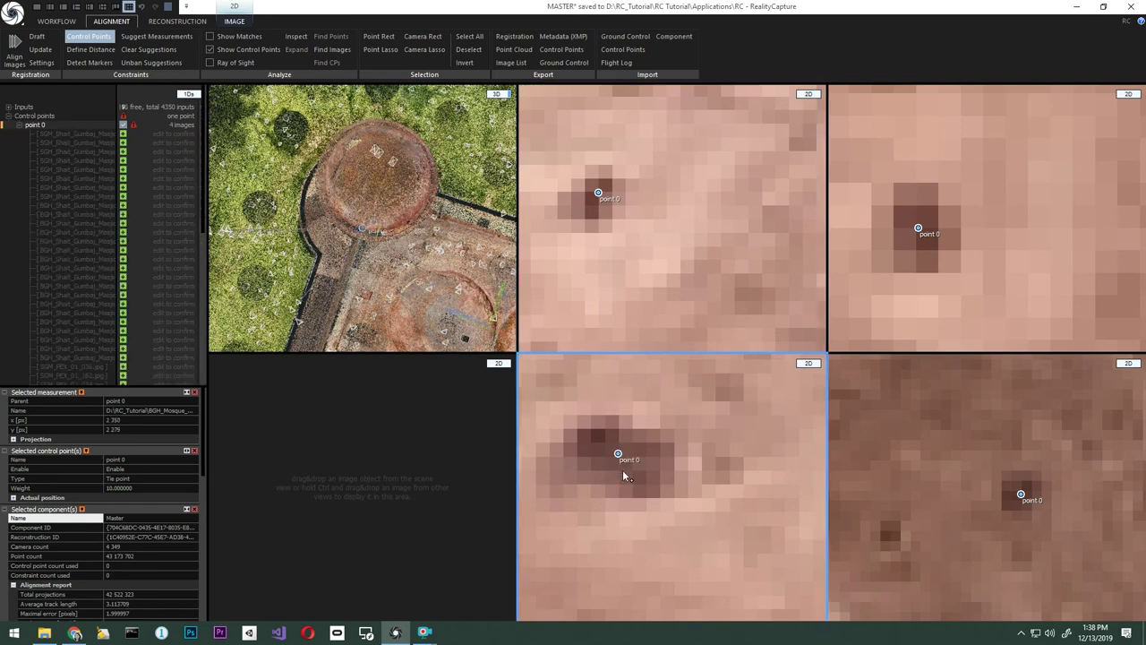
Step: Select control point 0 and clear its suggested image measurements
left_click(19, 125)
left_click(18, 126)
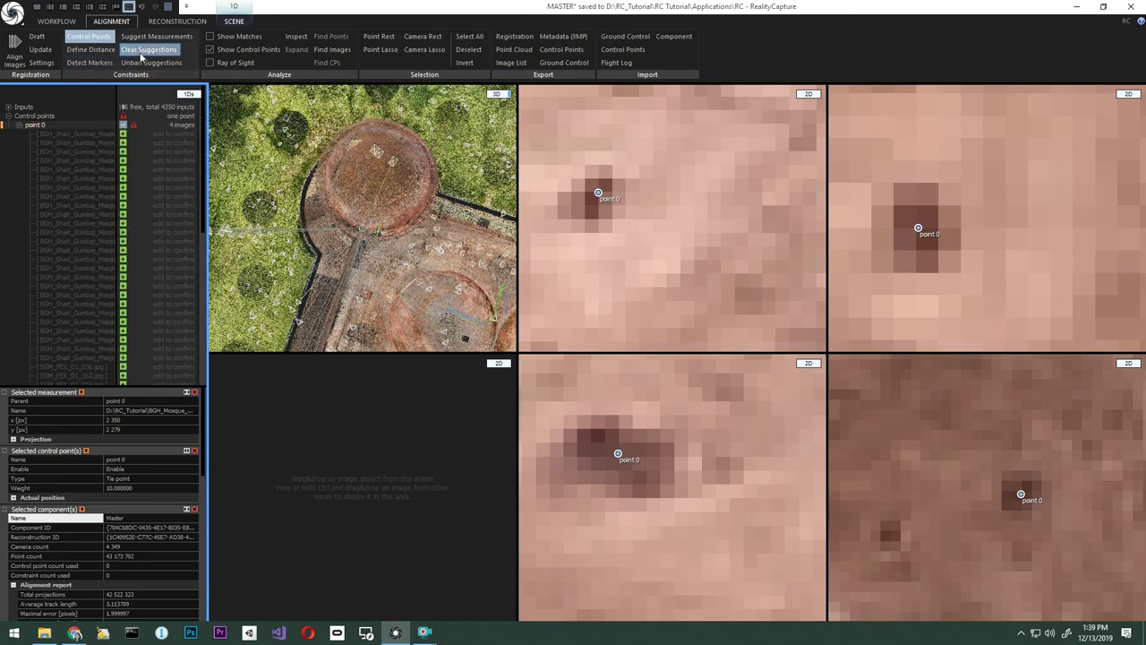
left_click(44, 122)
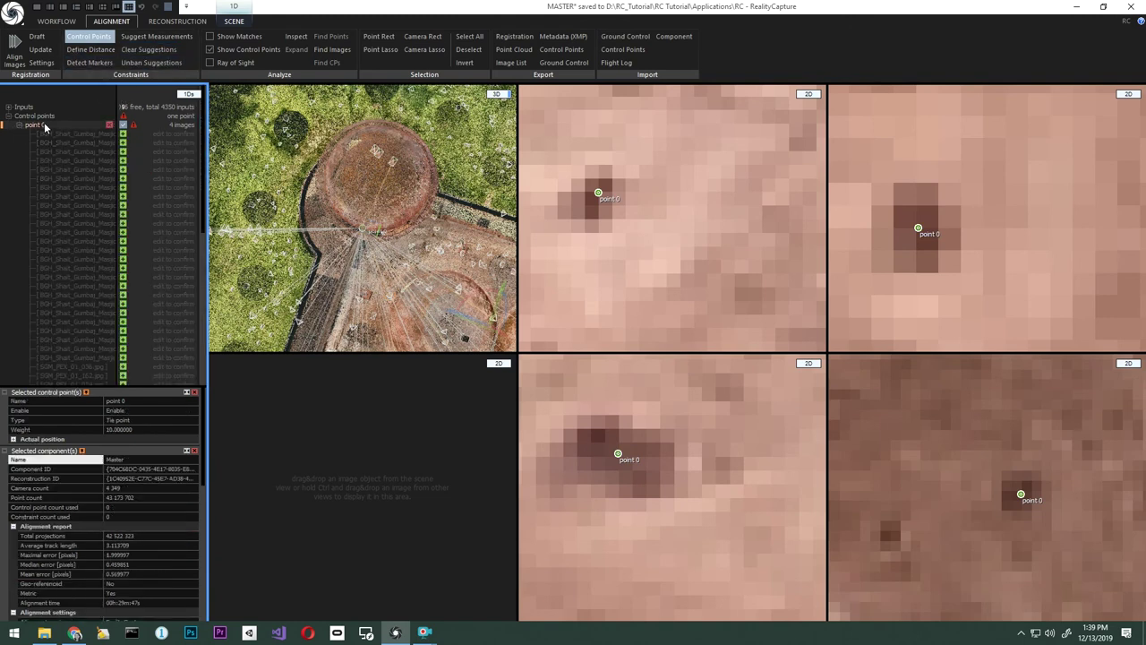
left_click(145, 50)
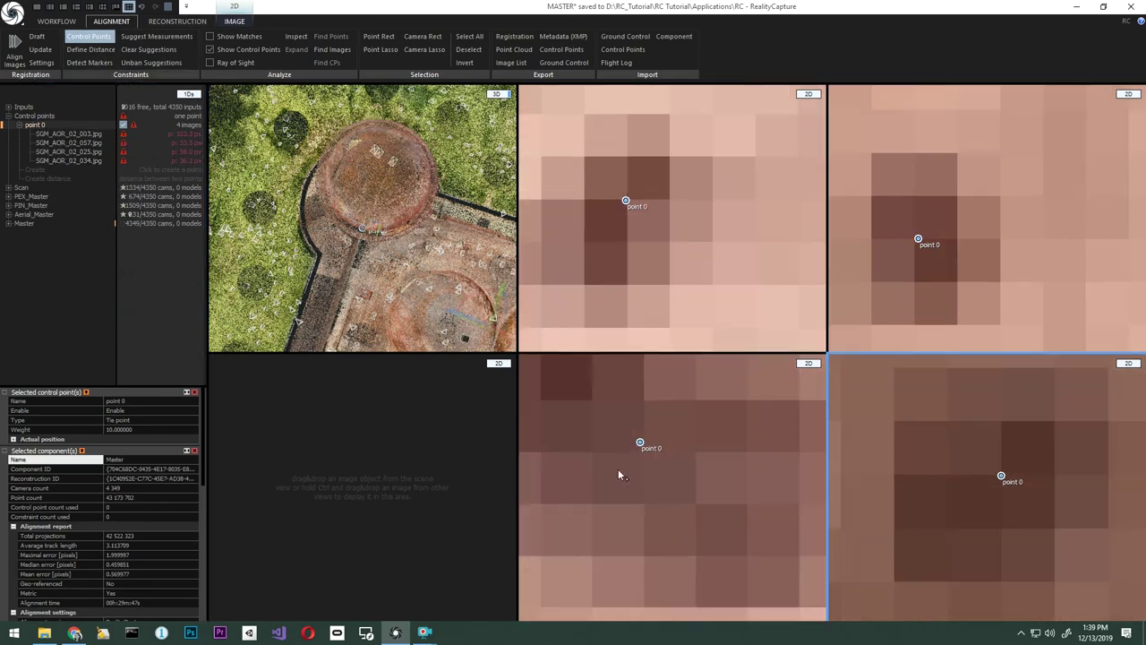
Step: Refine the placement of point 0 on the dark spot in image SGM_AOR_02_025.jpg
scroll(619, 470, "down", 1)
left_click(624, 460)
scroll(655, 489, "down", 1)
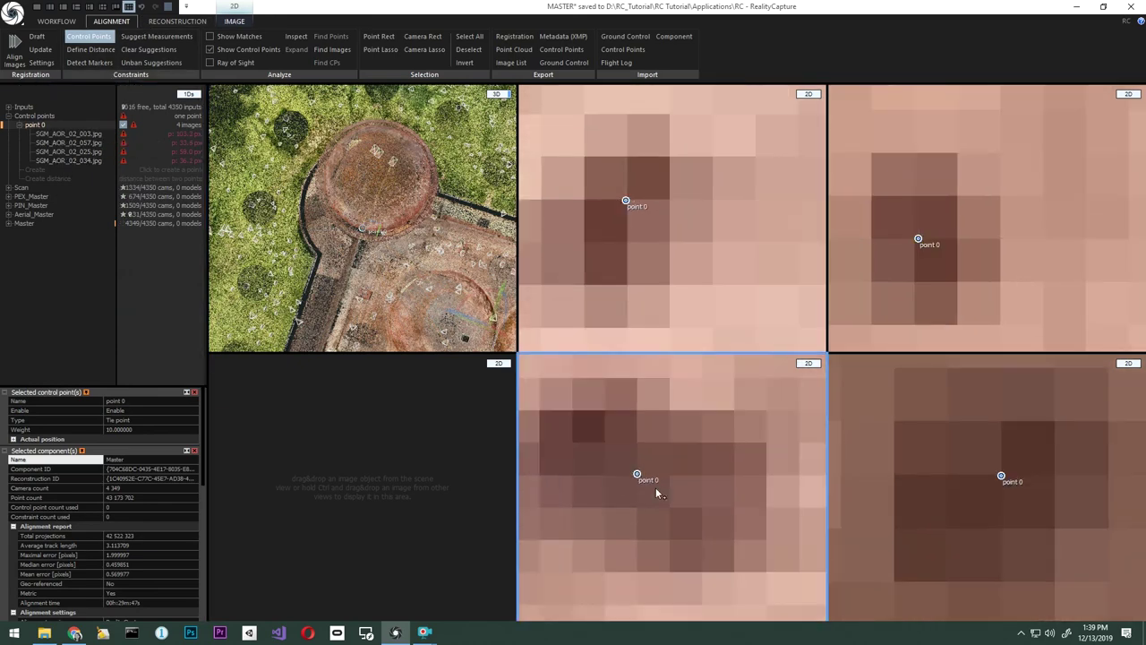
Step: Create control point 1 on another dark spot farther along the dome's ledge in images SGM_AOR_02_025 and 003
scroll(655, 487, "down", 5)
scroll(682, 251, "down", 5)
scroll(985, 250, "down", 5)
scroll(994, 427, "down", 3)
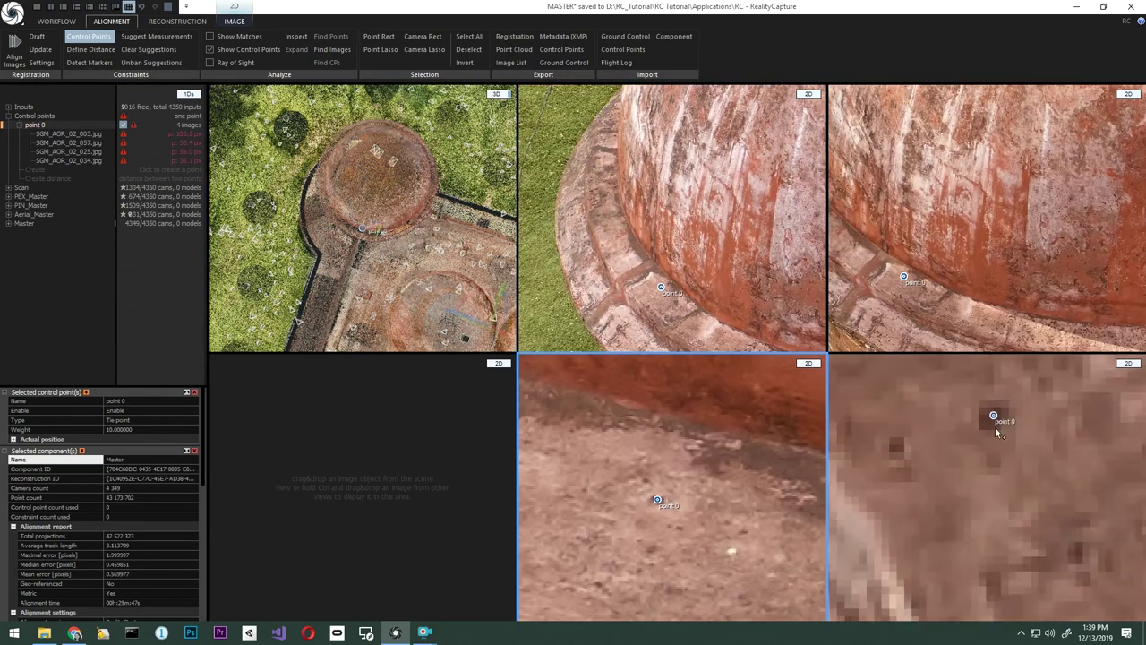
scroll(995, 426, "down", 5)
scroll(703, 475, "down", 5)
scroll(712, 501, "up", 4)
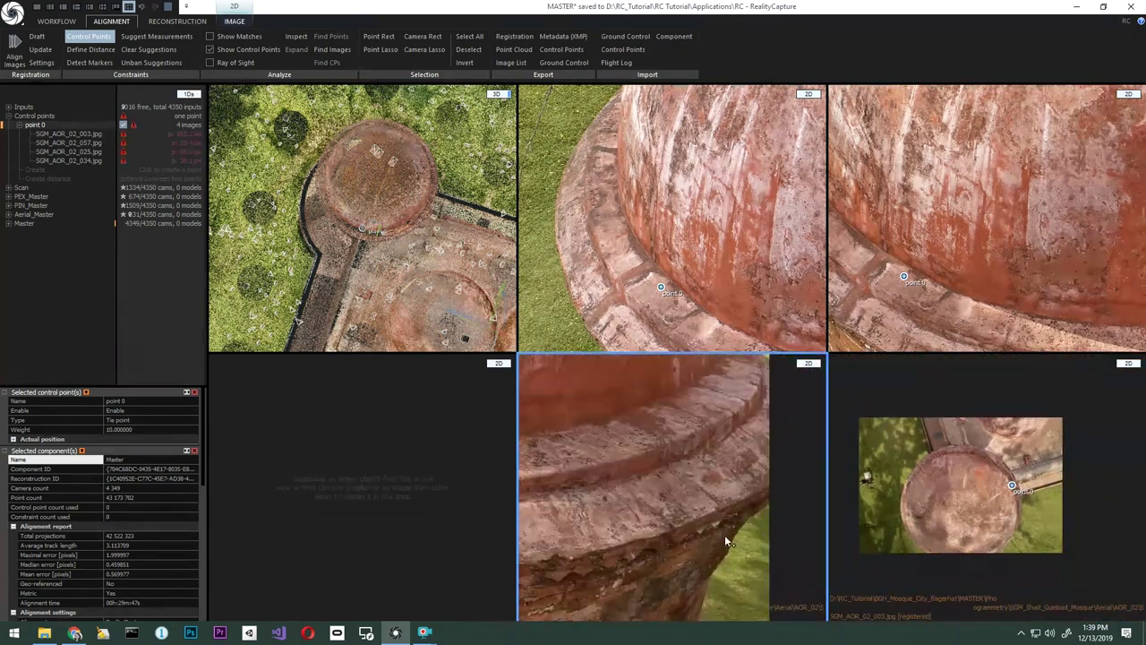
scroll(721, 510, "up", 5)
scroll(938, 447, "up", 7)
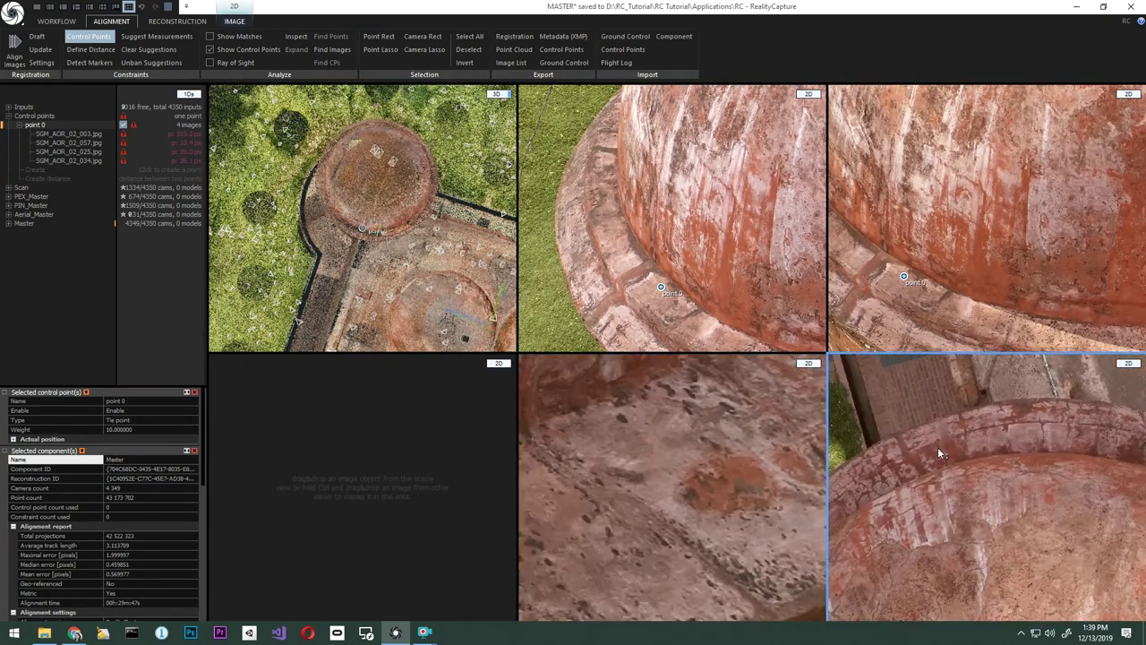
scroll(966, 451, "up", 8)
scroll(694, 266, "down", 3)
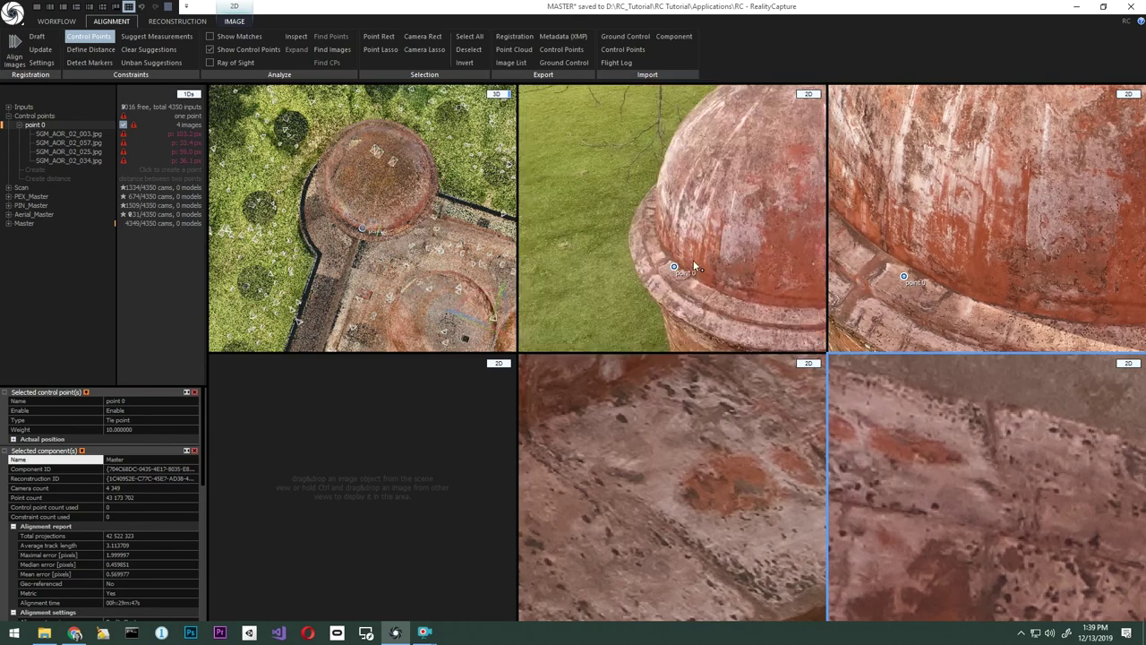
scroll(694, 264, "up", 5)
scroll(1021, 295, "up", 8)
scroll(952, 480, "up", 5)
scroll(726, 501, "up", 8)
left_click(726, 502)
left_click(933, 461)
Step: Mark the same ledge spot in images SGM_AOR_02_057 and 034, and merge the separate point 2 into point 1
left_click(1020, 274)
scroll(650, 299, "up", 3)
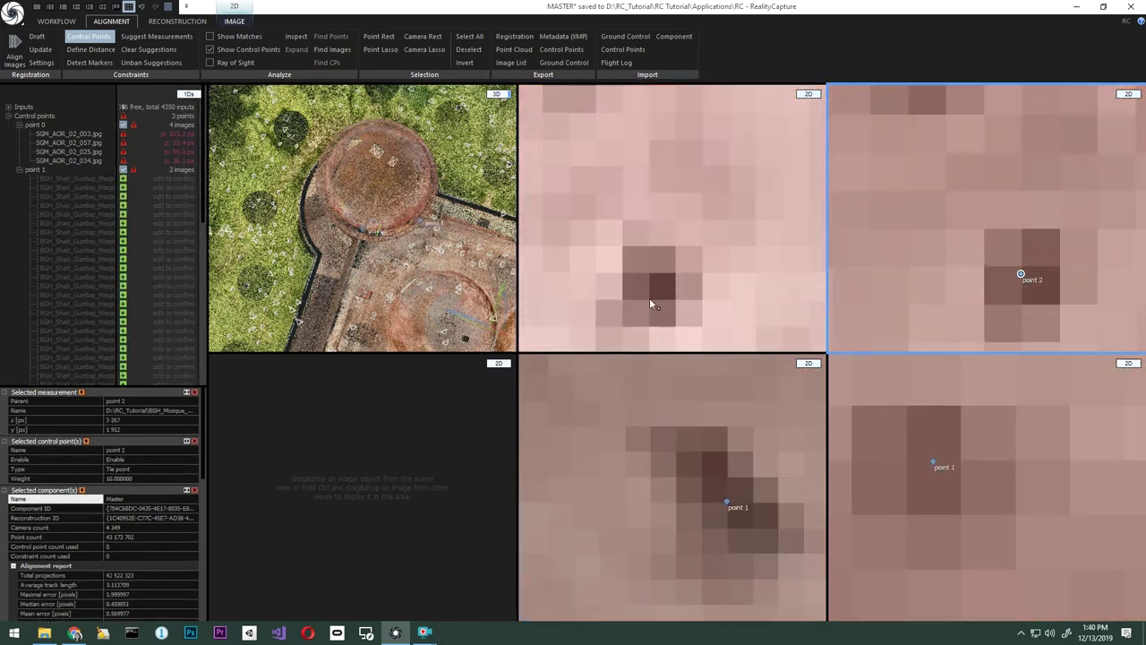
left_click(649, 299)
left_click(34, 169)
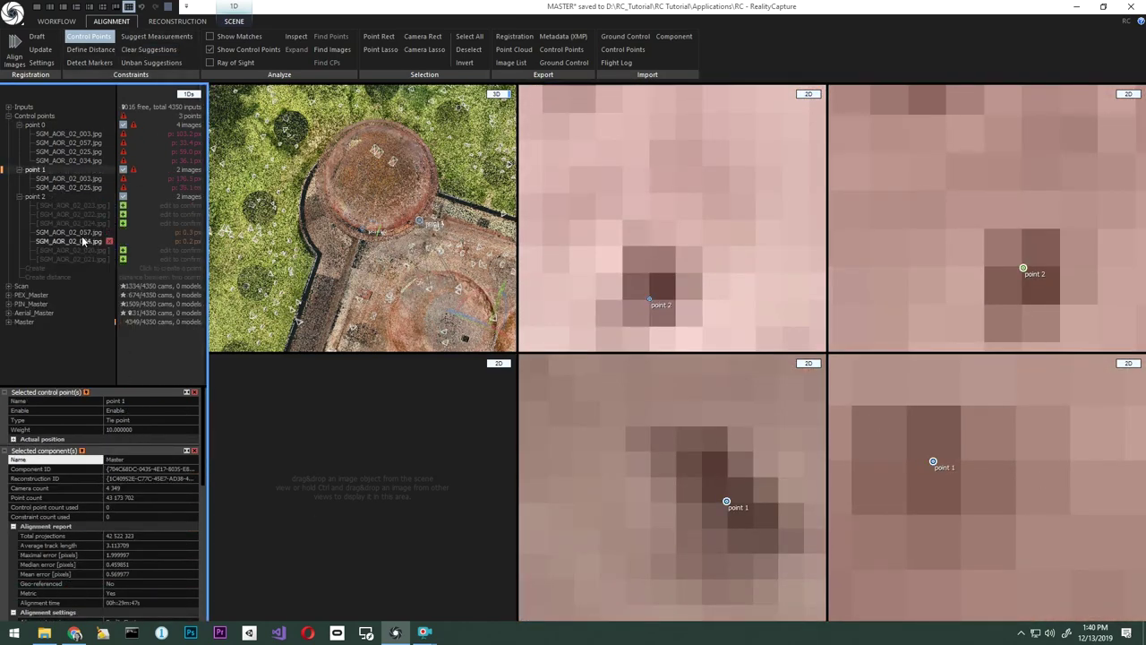
left_click_drag(35, 196, 35, 170)
Step: Refine the placement of point 1 in images SGM_AOR_02_034, 057 and 003
left_click(649, 299)
left_click(1021, 266)
left_click(905, 459)
Step: Create control point 2 on a spot near the dome's top and mark it in images SGM_AOR_02_057, 034, 025 and 003
scroll(647, 489, "down", 8)
scroll(676, 260, "down", 8)
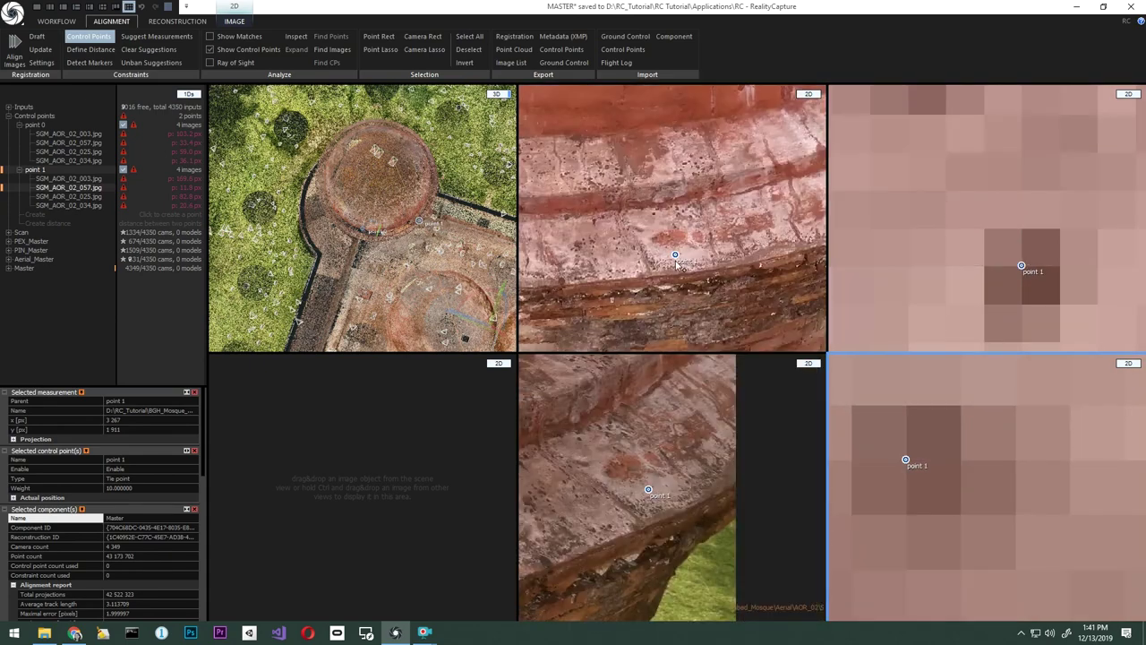
scroll(676, 264, "down", 5)
scroll(988, 260, "down", 10)
scroll(685, 243, "up", 8)
scroll(988, 463, "down", 10)
scroll(678, 475, "down", 5)
scroll(677, 476, "up", 10)
scroll(682, 255, "up", 3)
scroll(1018, 513, "up", 4)
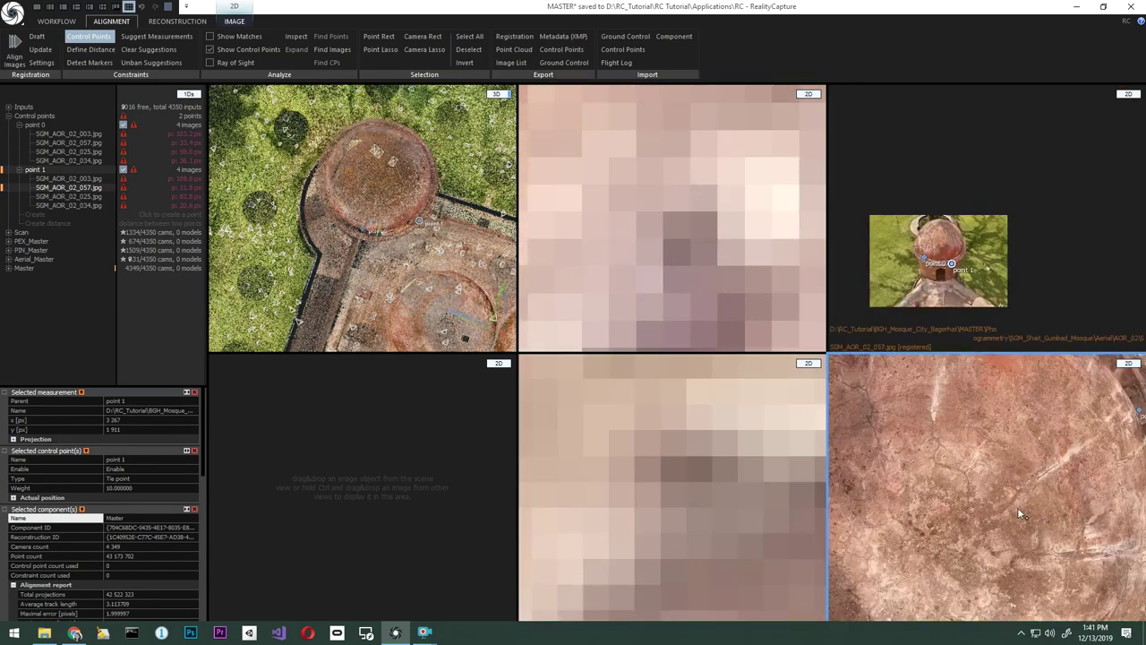
scroll(1018, 508, "up", 6)
scroll(949, 261, "up", 10)
left_click(941, 266)
left_click(692, 238)
left_click(657, 458)
left_click(968, 497)
Step: Collapse the image lists of the three control points, enlarge the properties area, and select points 0, 1 and 2 together
scroll(926, 460, "down", 10)
scroll(674, 480, "down", 10)
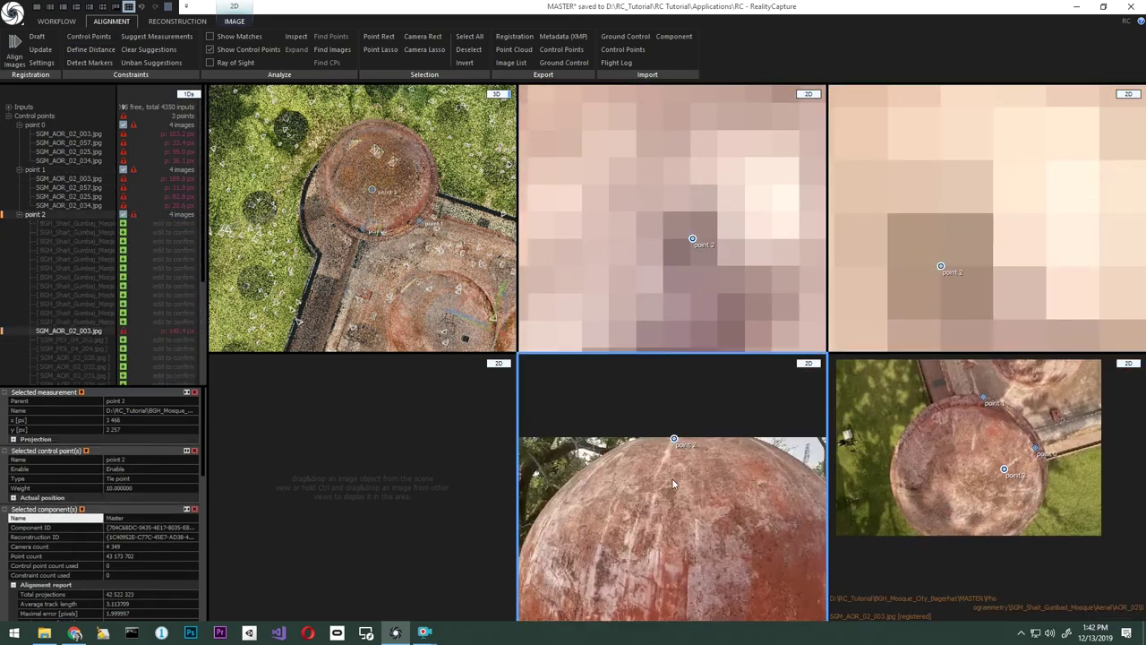
scroll(674, 483, "down", 3)
scroll(685, 251, "down", 10)
scroll(943, 265, "down", 10)
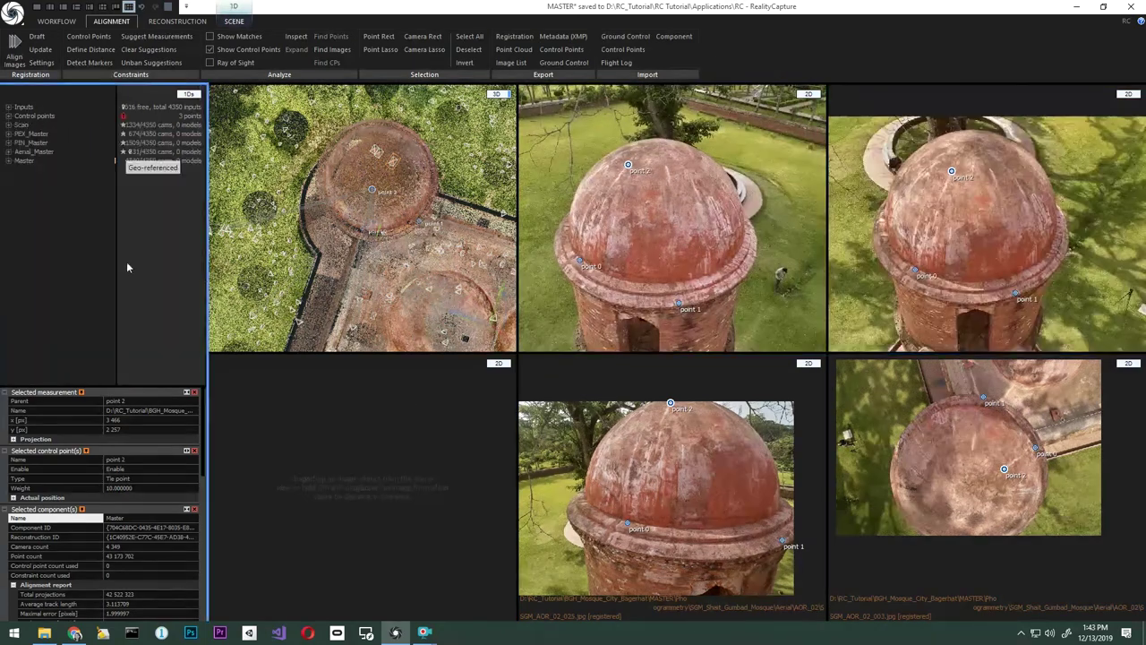
left_click_drag(109, 387, 108, 277)
left_click(8, 116)
left_click(19, 125)
left_click(19, 133)
left_click(19, 143)
left_click(34, 126, "shift")
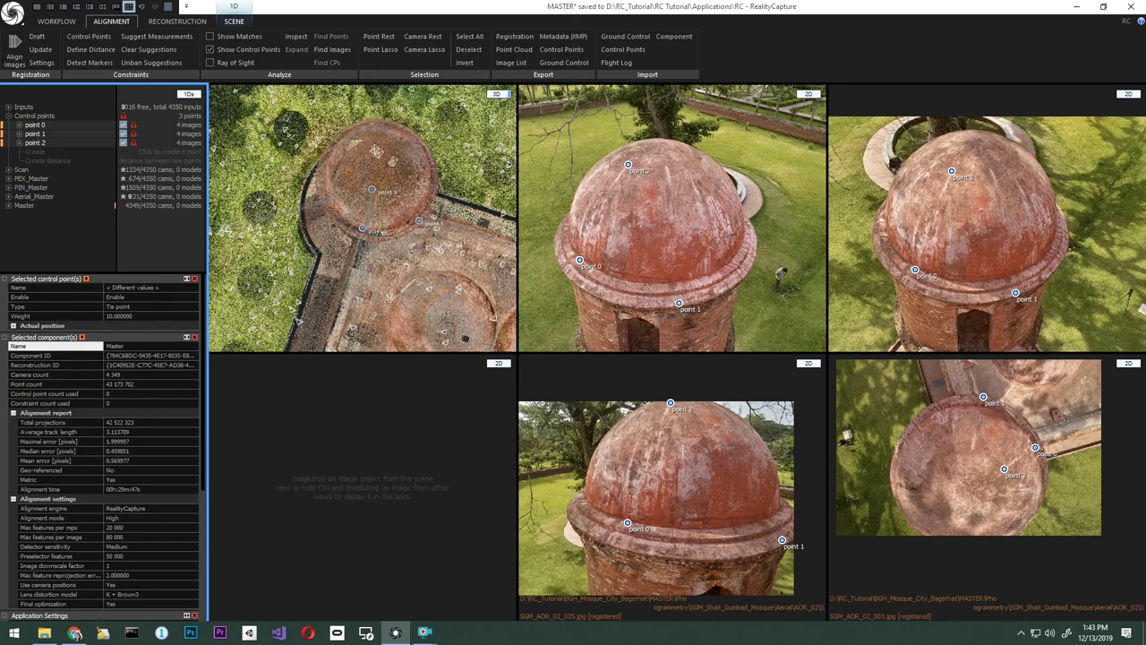
Step: Switch to the layout with one large 3D view and show the tower from the side
left_click(76, 6)
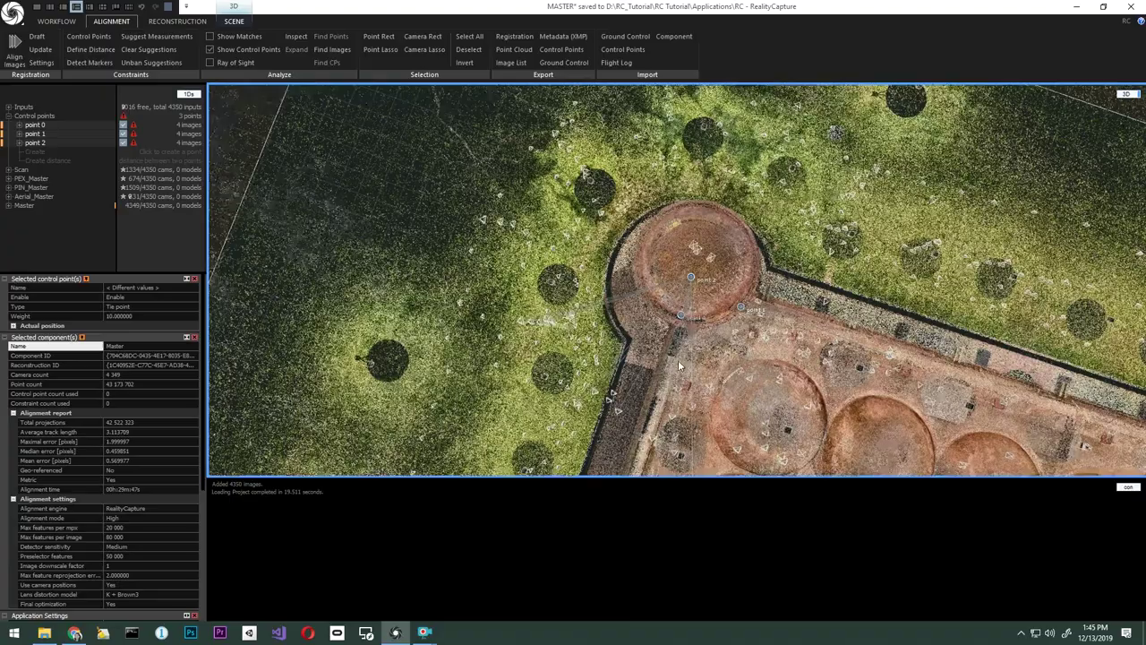
left_click_drag(678, 360, 641, 237)
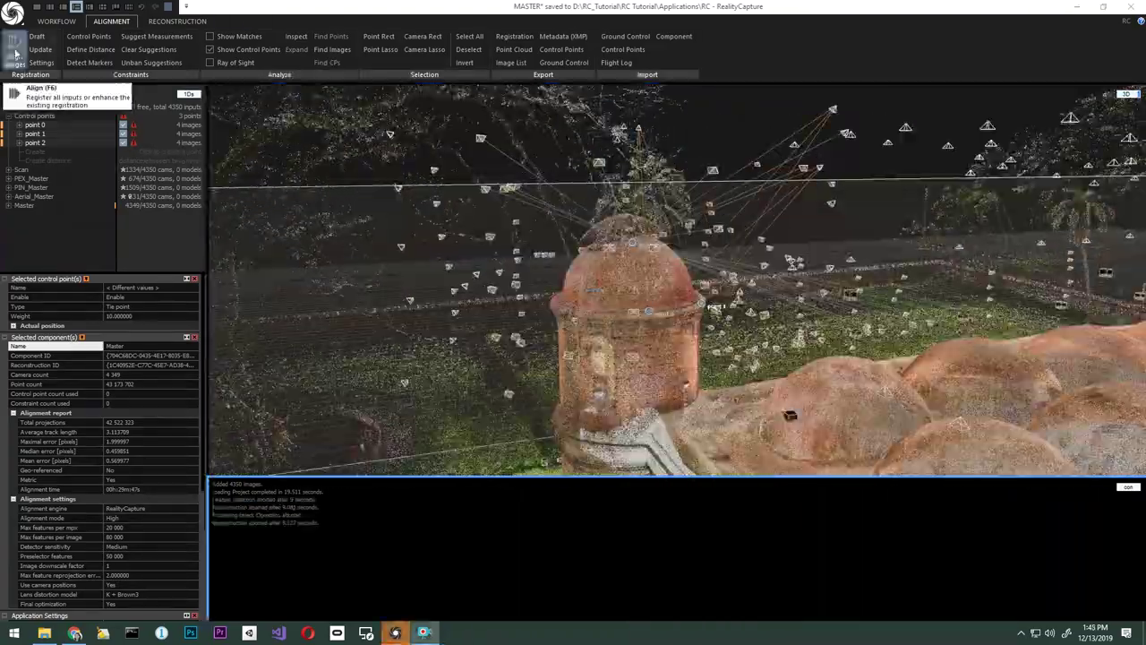
Step: Realign the images with the three control points and inspect the tower dome up close in 3D
left_click(15, 54)
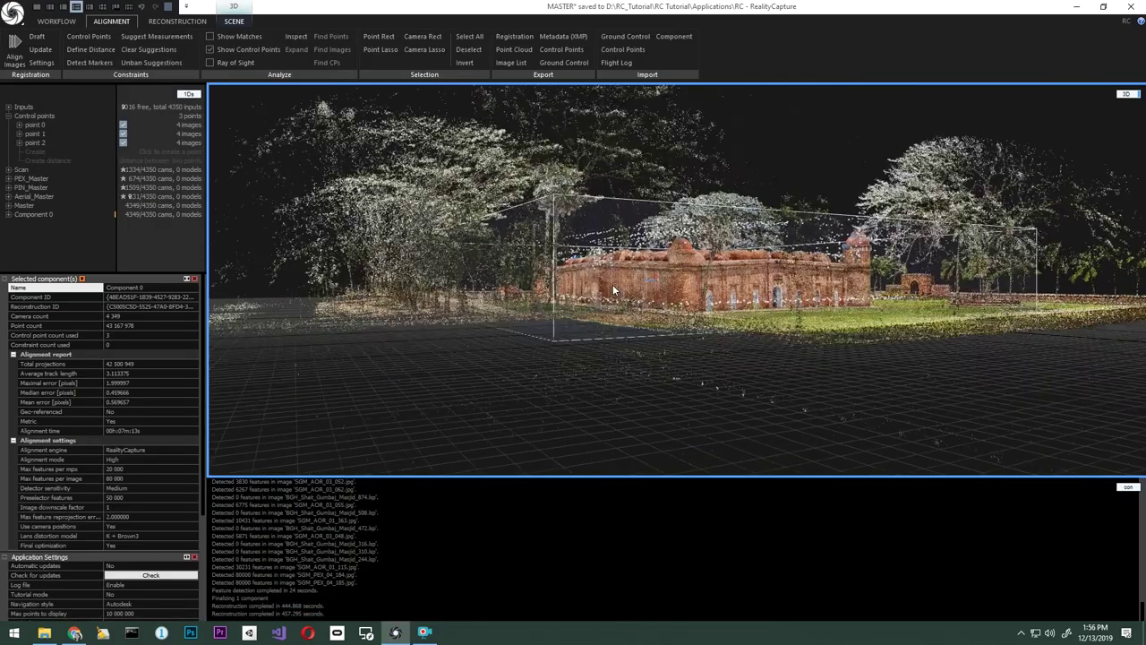
left_click_drag(612, 284, 812, 265)
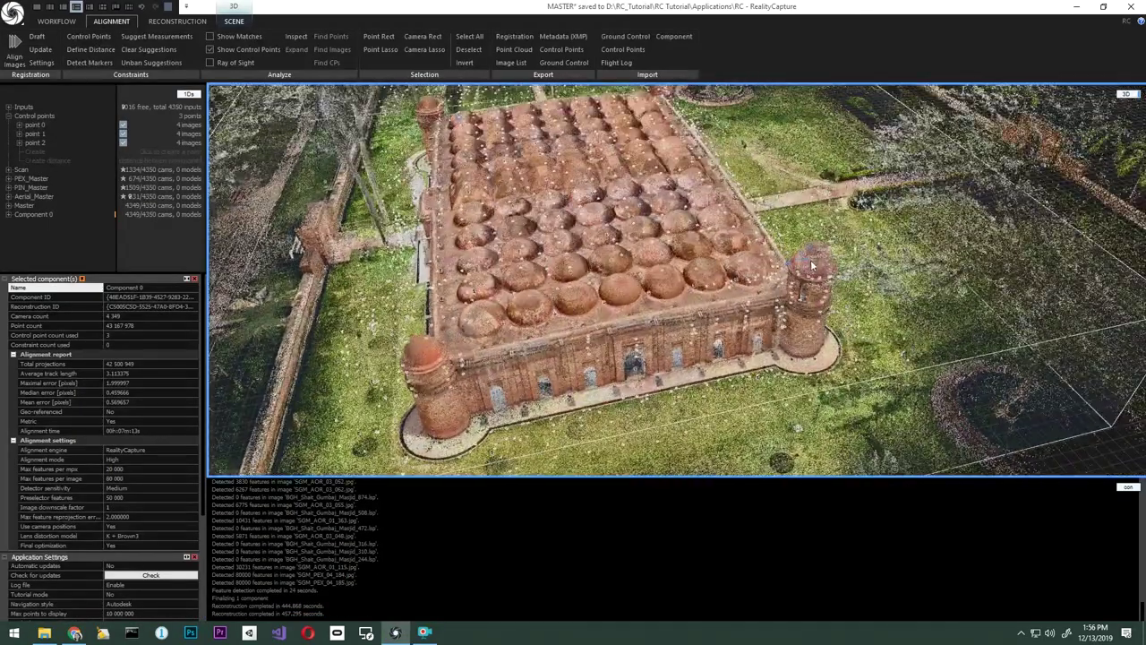
scroll(811, 265, "up", 5)
left_click_drag(842, 365, 1020, 276)
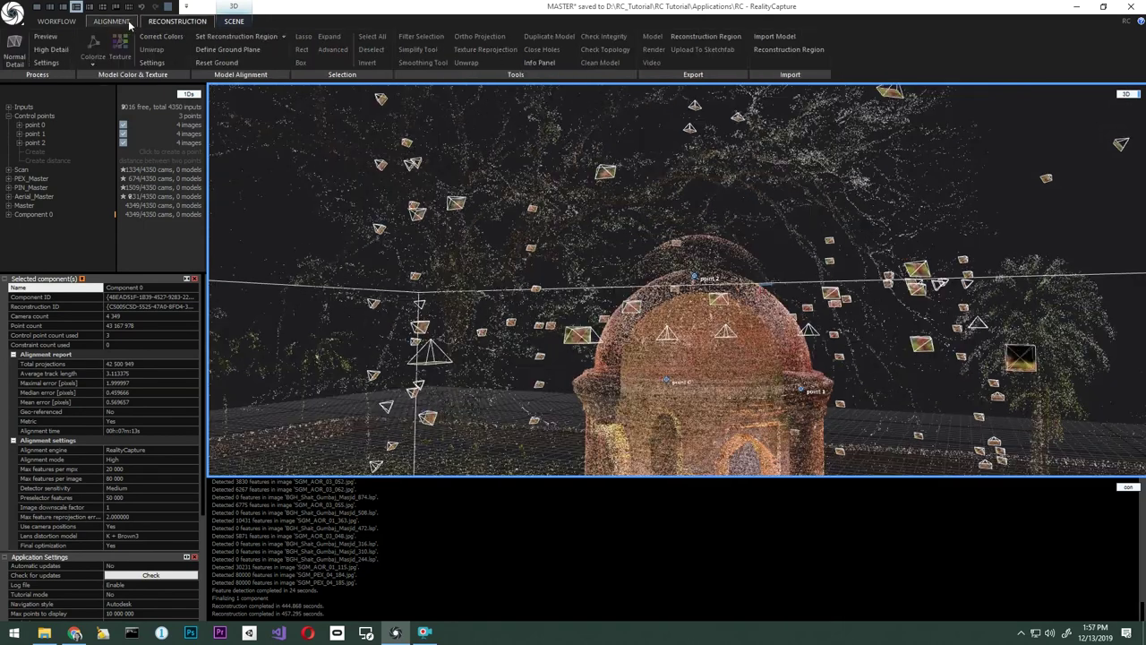
Step: Select the stray points floating above the dome with Point Lasso and find the images that contain them
left_click(127, 22)
left_click(381, 49)
mouse_move(727, 235)
left_mouse_down()
mouse_move(685, 229)
mouse_move(704, 254)
mouse_move(740, 262)
mouse_move(730, 252)
left_mouse_up()
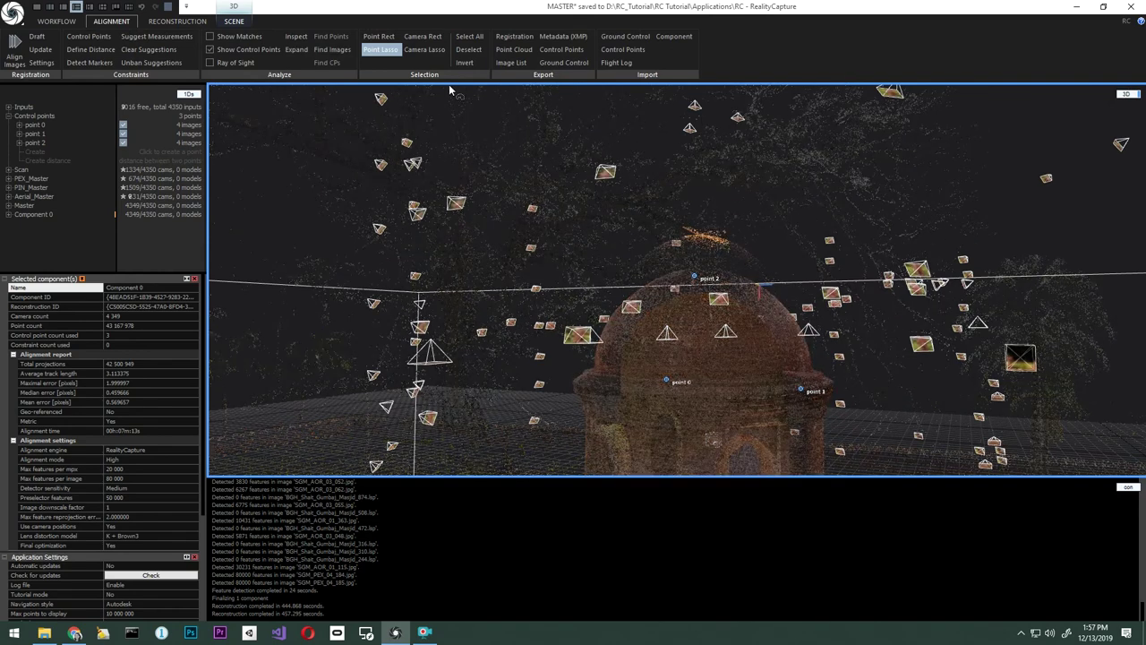
left_click(331, 49)
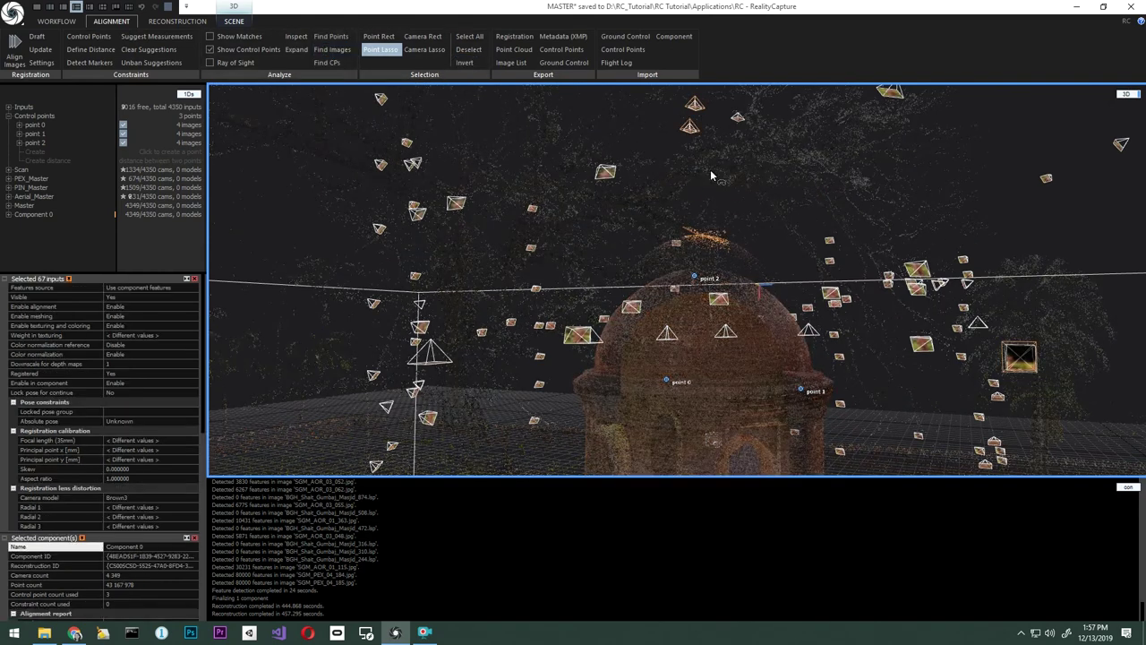
key("Escape")
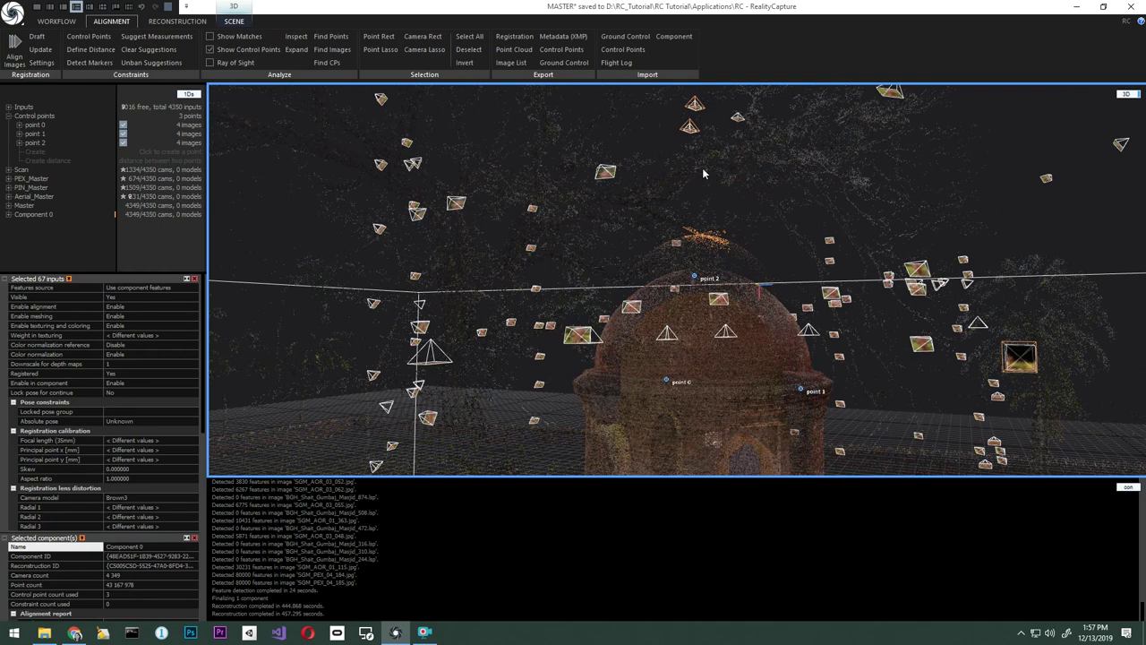
Step: Switch to the six-view layout and show the top-down images SGM_AOR_02_001, 002 and 003 in separate 2D views
left_click(129, 7)
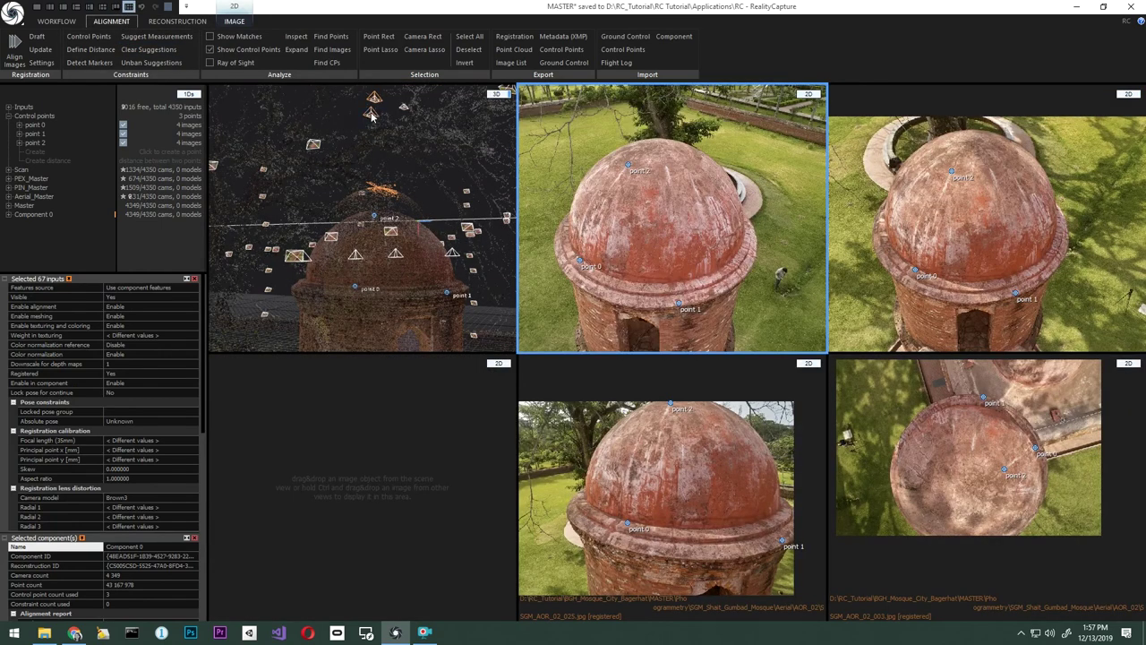
left_click_drag(374, 125, 666, 267)
scroll(666, 267, "up", 5)
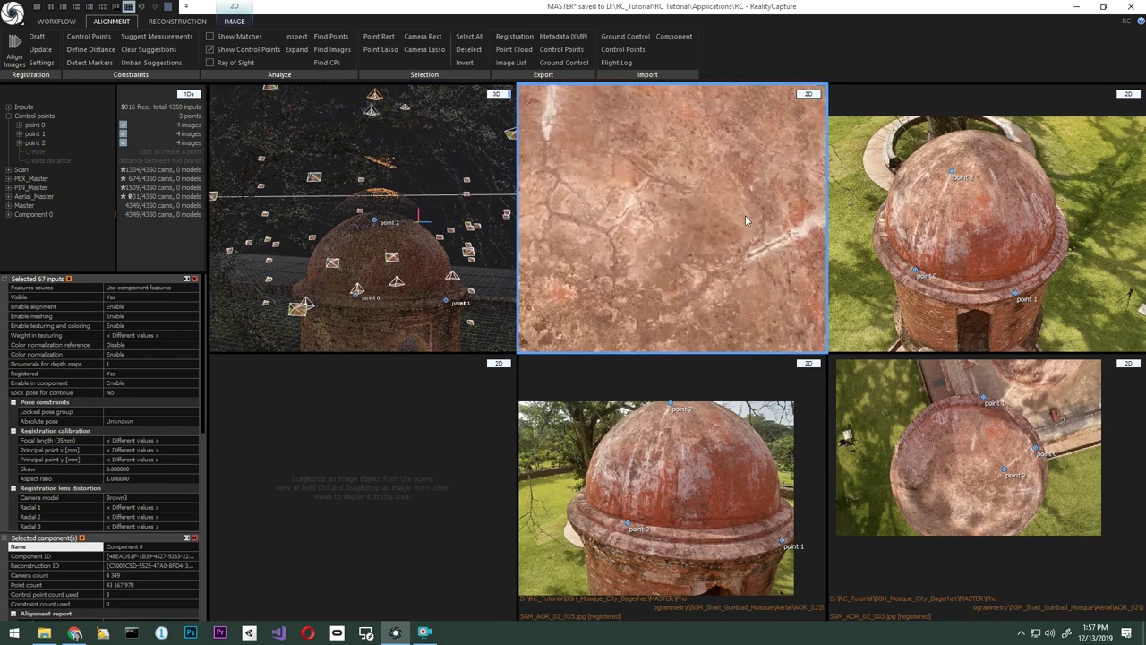
scroll(744, 288, "up", 2)
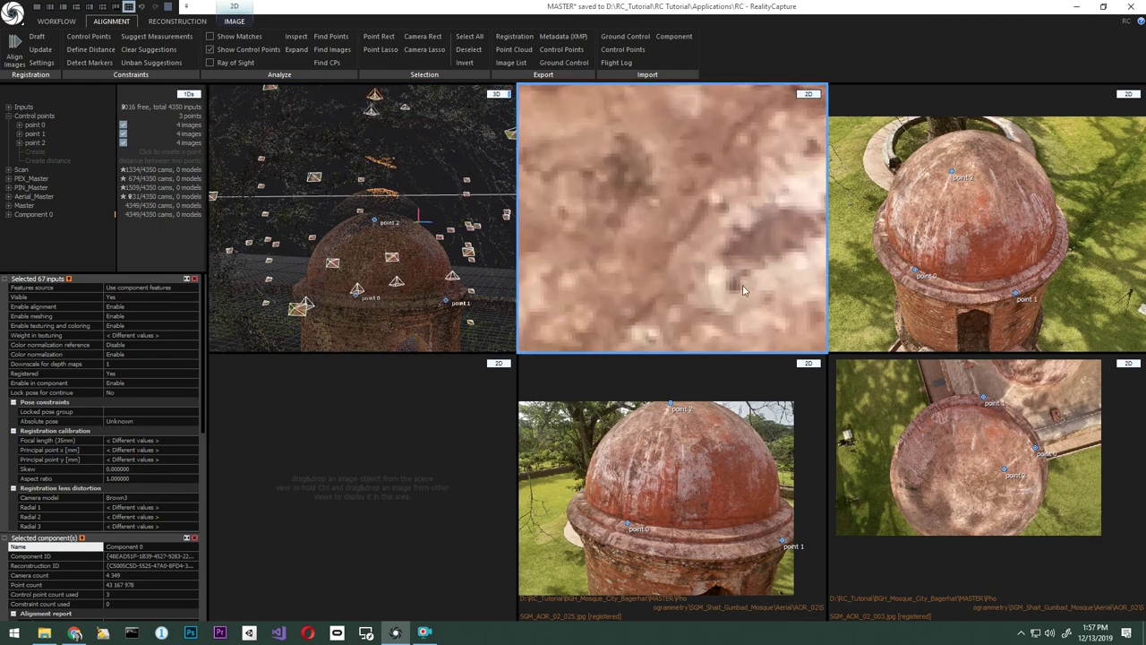
left_click_drag(373, 114, 956, 267)
scroll(954, 250, "down", 2)
scroll(697, 269, "down", 1)
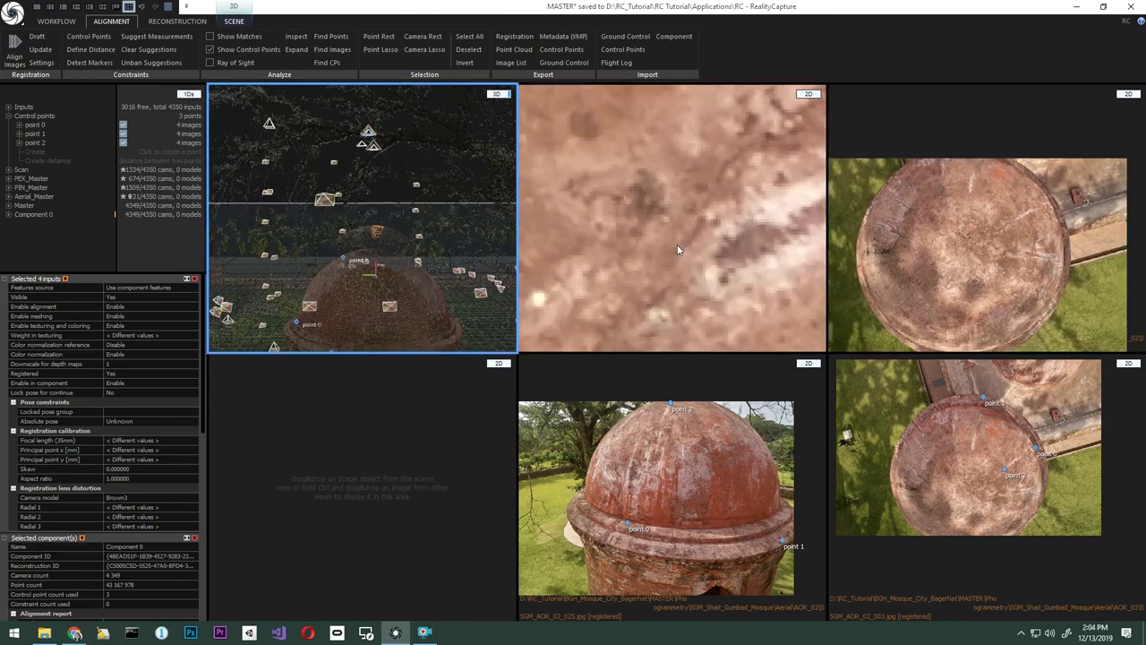
scroll(646, 230, "down", 8)
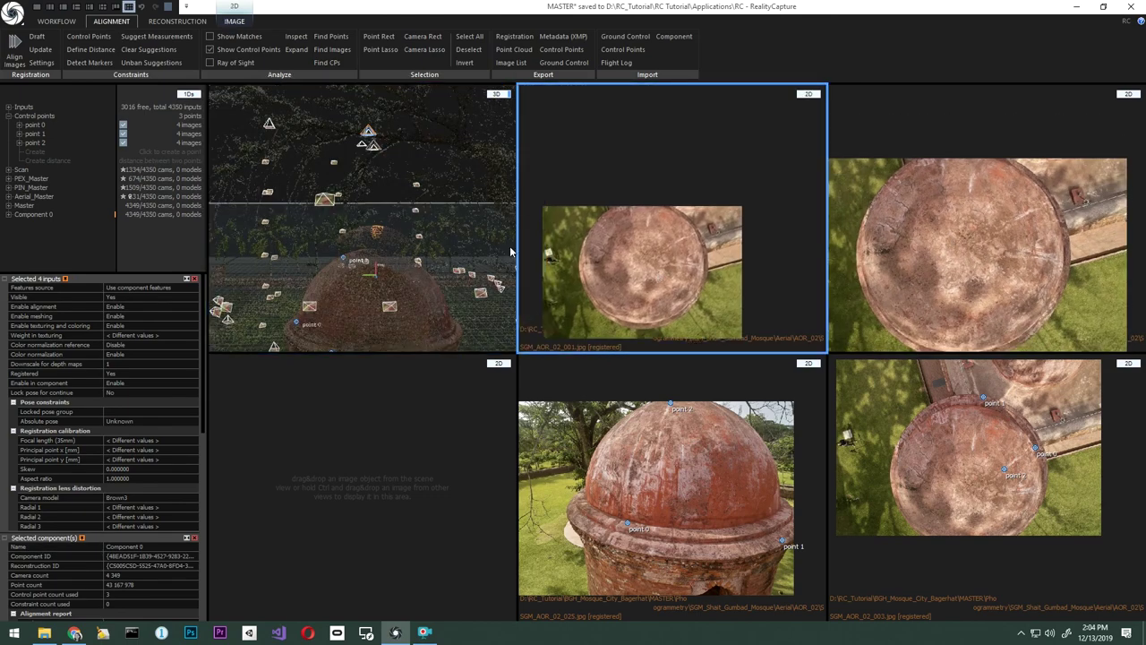
left_click_drag(370, 134, 1030, 246)
left_click_drag(370, 146, 699, 511)
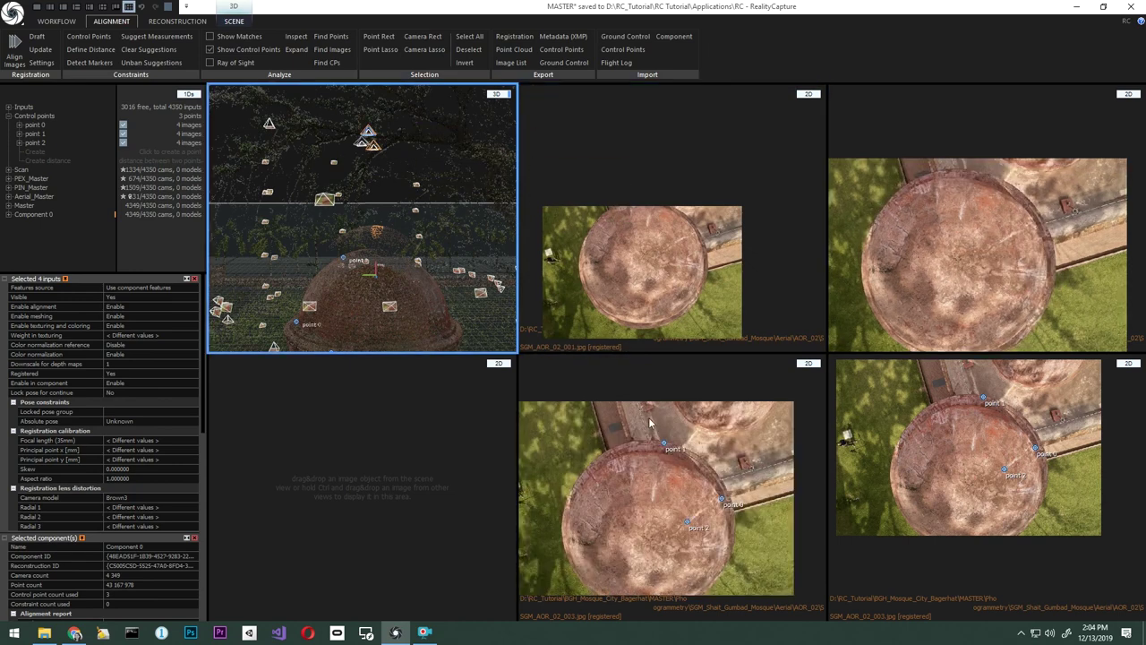
left_click(705, 522)
left_click(1020, 253)
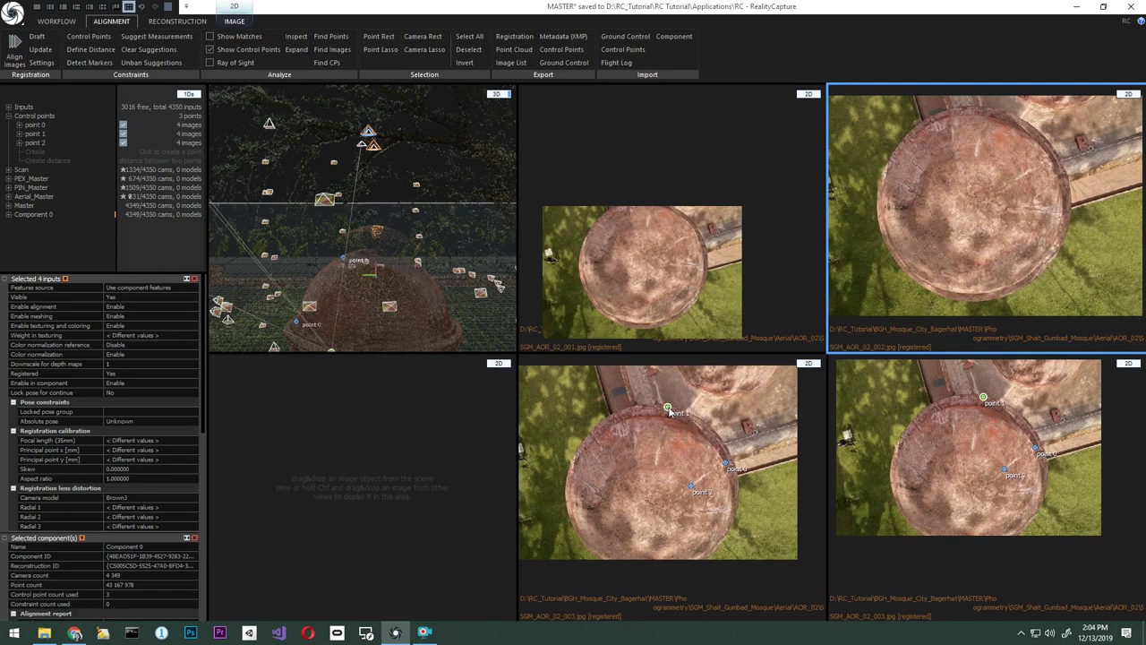
Step: Select control point 1 in image SGM_AOR_02_003 and mark it at the same spot on the dome's rim in SGM_AOR_02_002
left_click(674, 416)
left_click(660, 412)
scroll(658, 413, "up", 5)
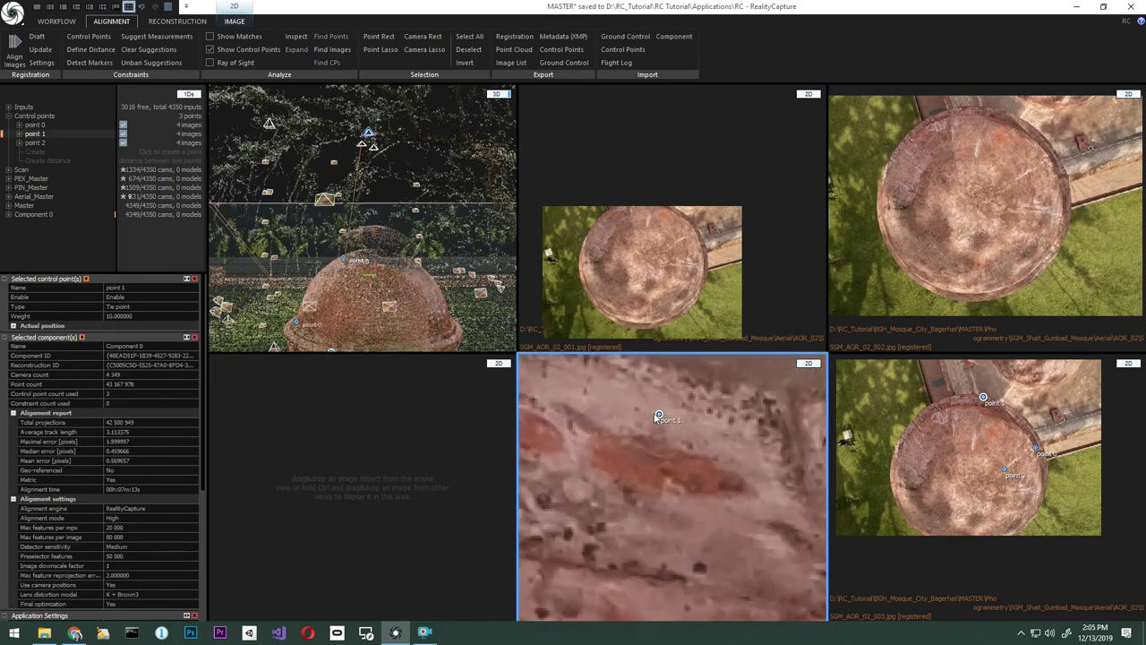
scroll(928, 119, "up", 6)
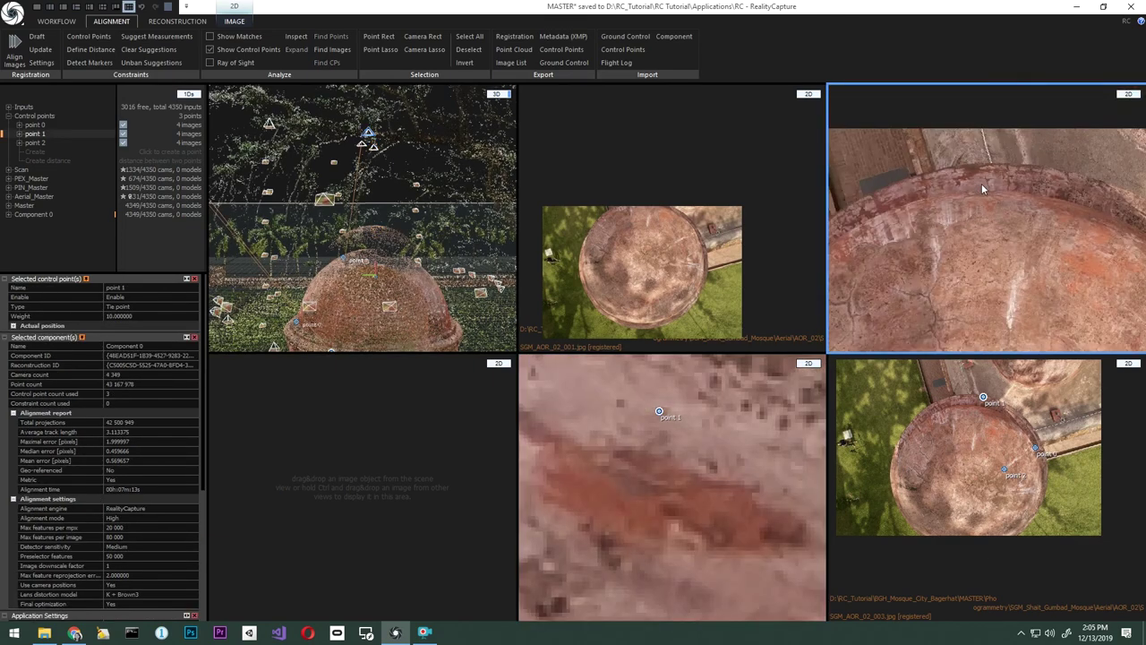
scroll(982, 184, "up", 8)
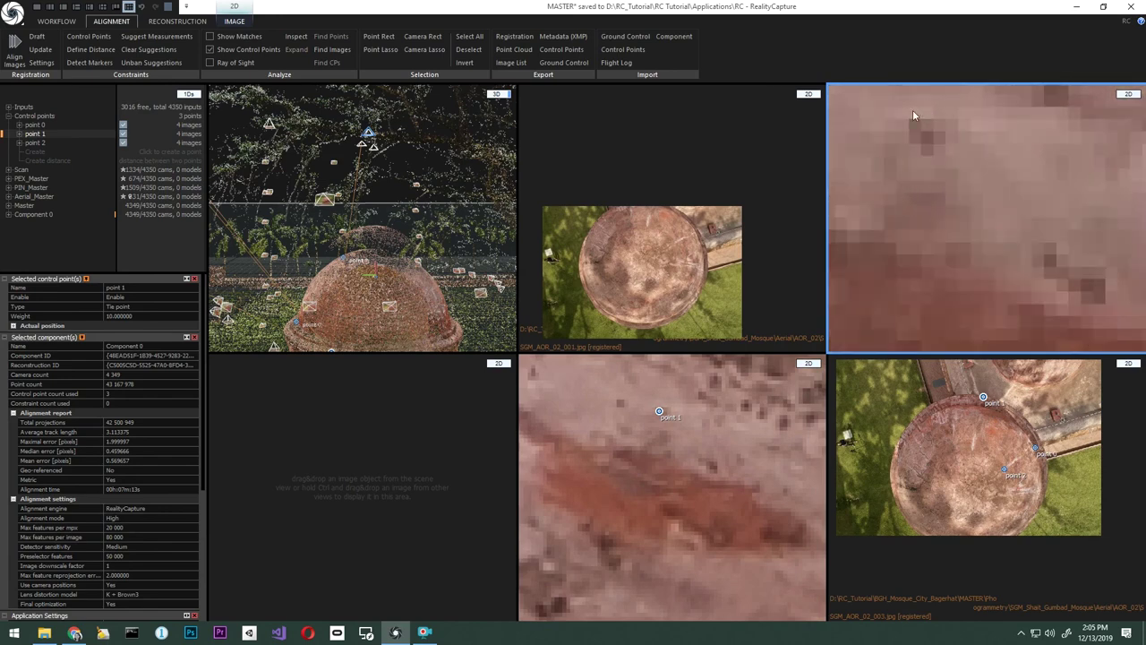
left_click(964, 207)
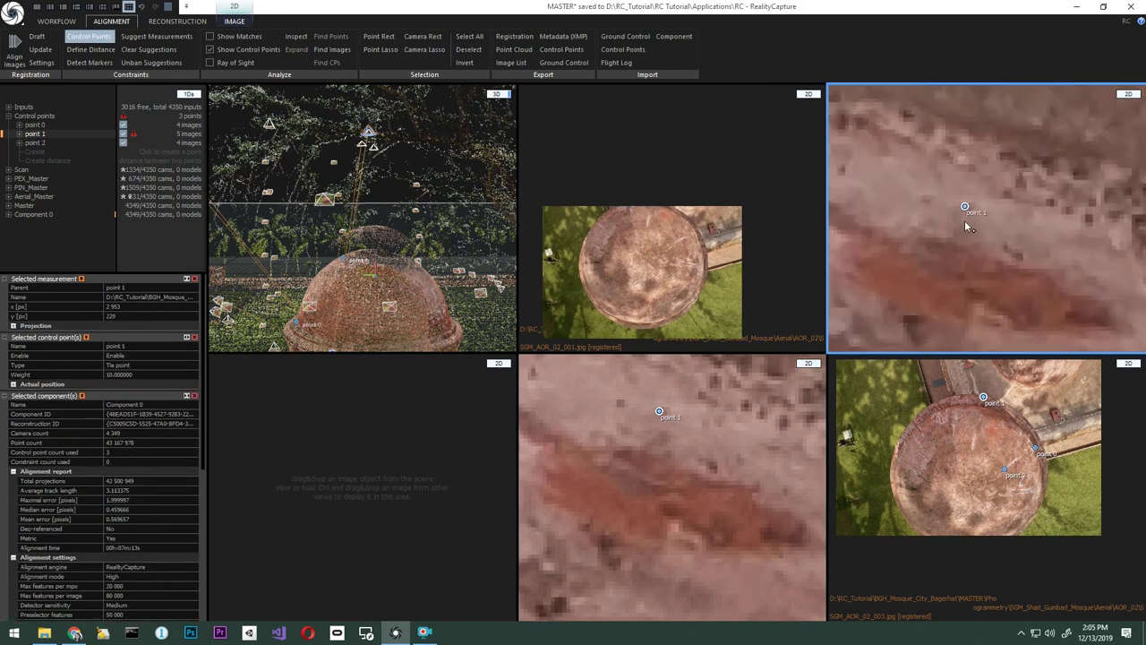
scroll(964, 221, "down", 6)
scroll(702, 449, "down", 8)
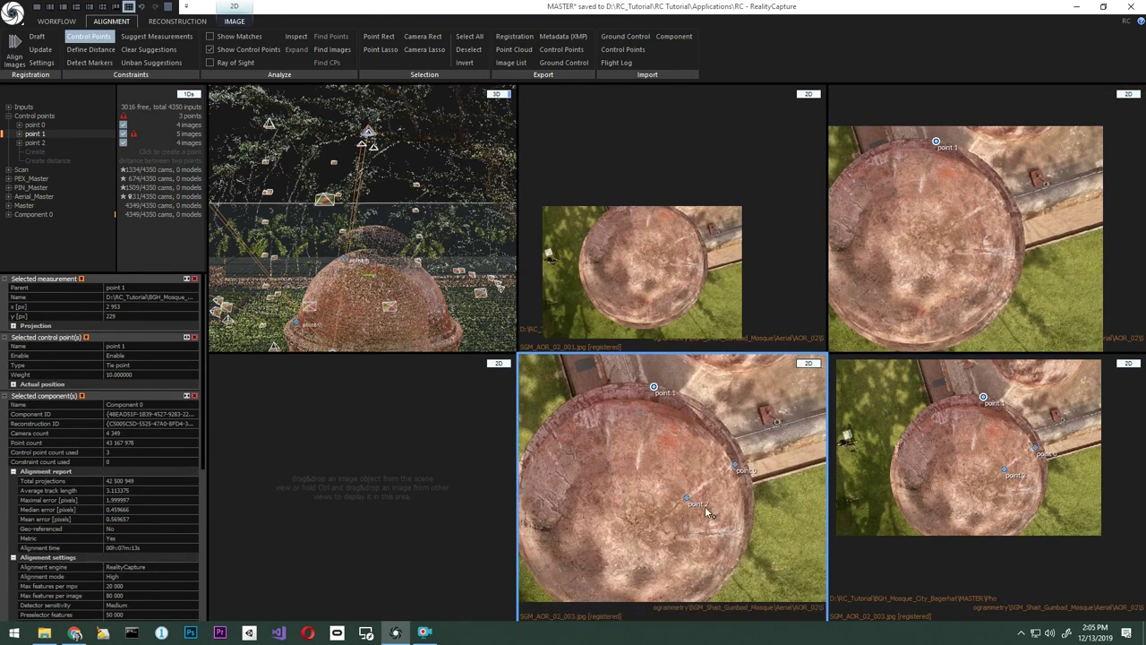
Step: Mark control point 2 in image SGM_AOR_02_002 at the end of the white streak near the dome's top
scroll(681, 484, "up", 10)
scroll(960, 243, "up", 6)
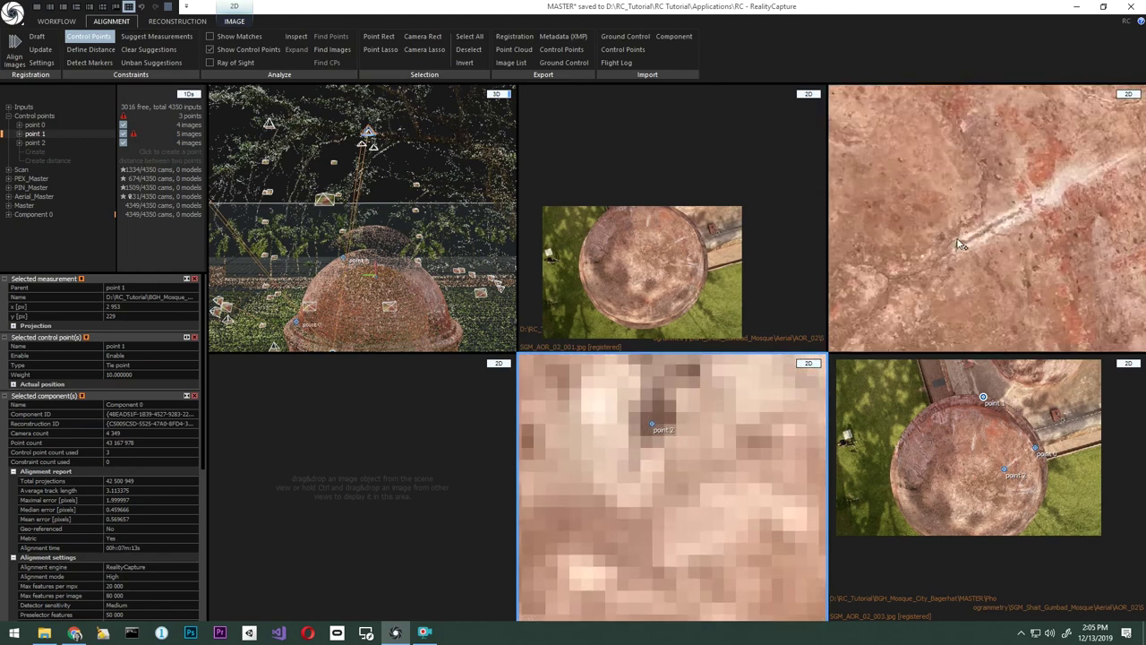
scroll(951, 240, "up", 6)
left_click(936, 240)
scroll(945, 262, "down", 5)
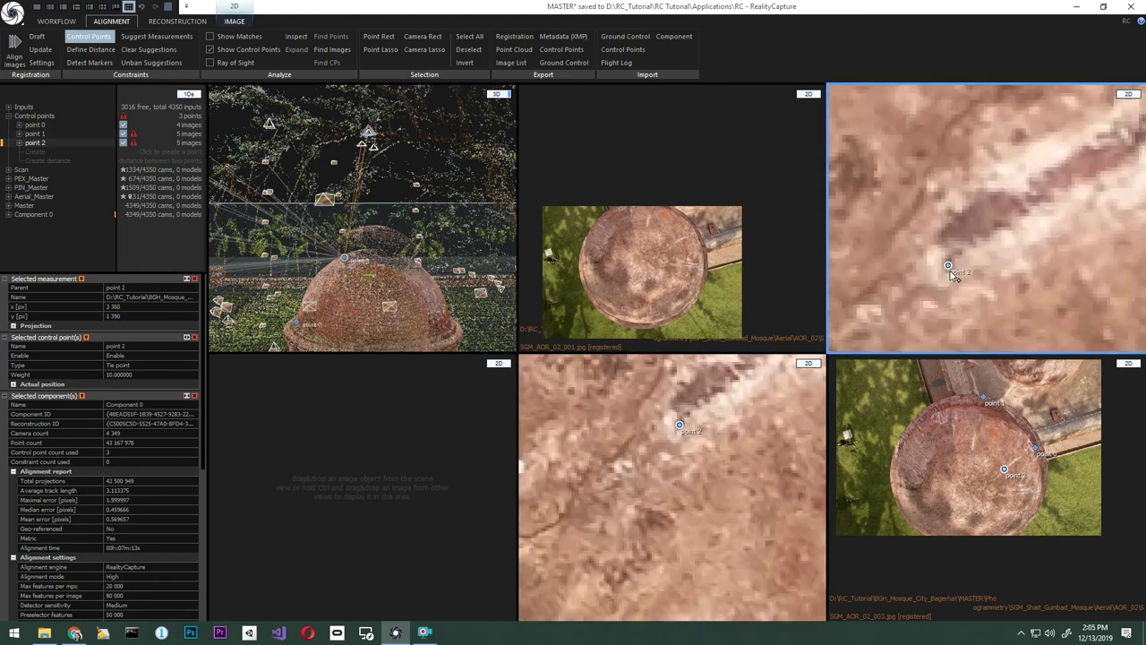
scroll(955, 282, "down", 4)
Step: Mark control point 2 at the matching spot in image SGM_AOR_02_001
scroll(677, 258, "up", 12)
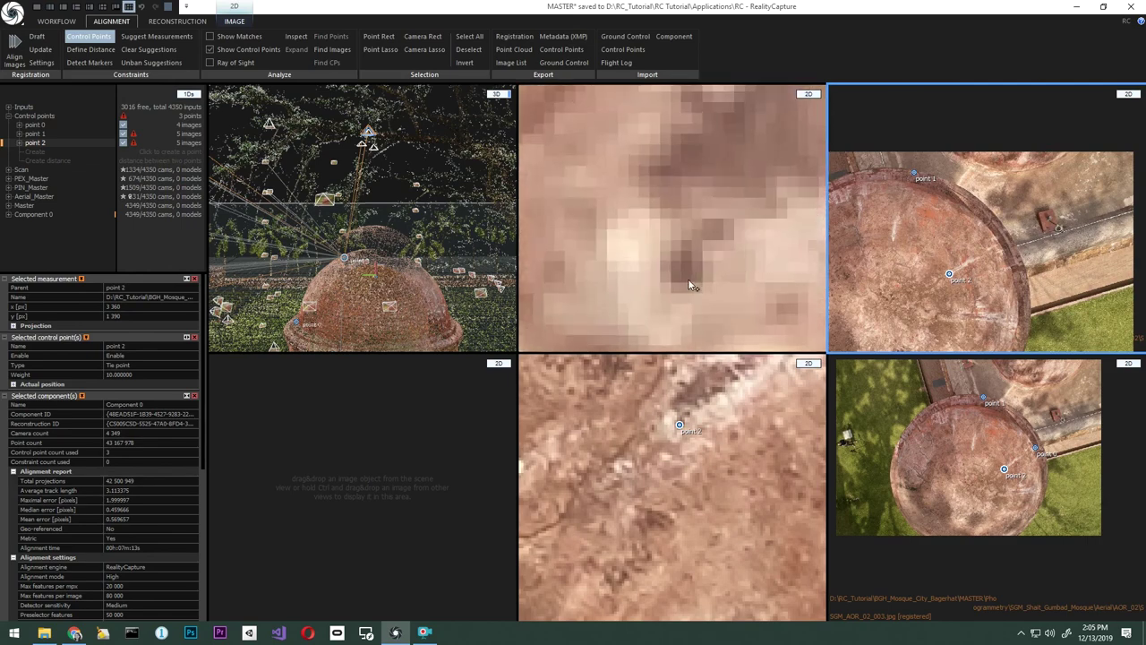
left_click(668, 257)
scroll(706, 331, "down", 10)
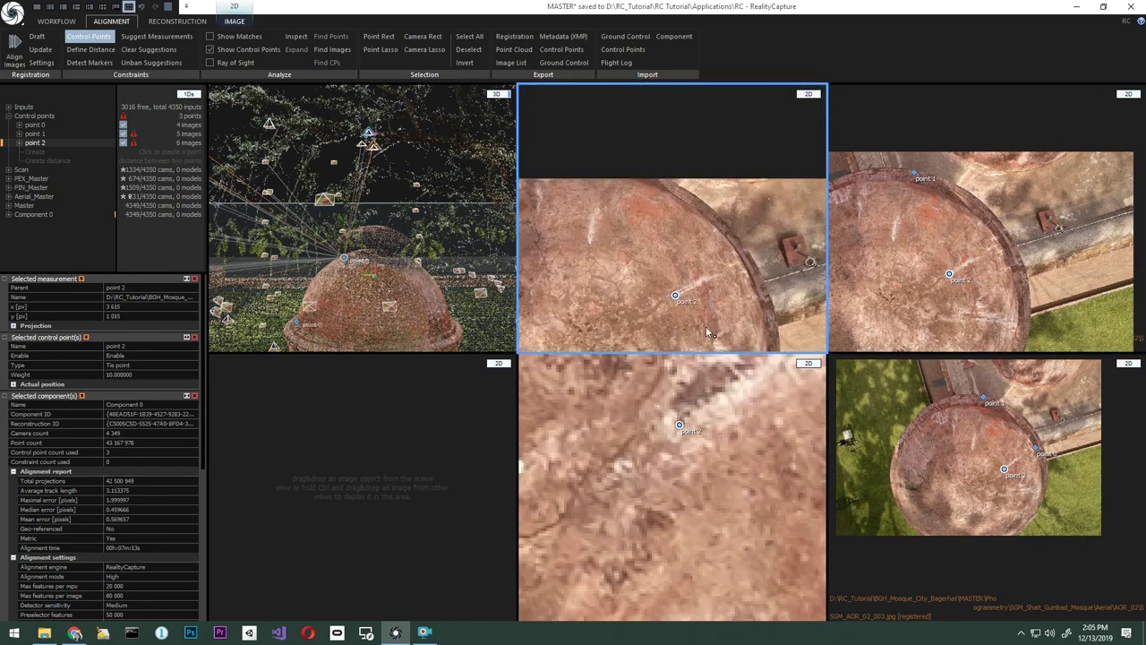
scroll(709, 399, "down", 10)
scroll(697, 347, "down", 2)
Step: Create control point 3 on a distinct spot in the dome's mottled area and mark it in images SGM_AOR_02_002, 001 and 003
scroll(627, 235, "up", 7)
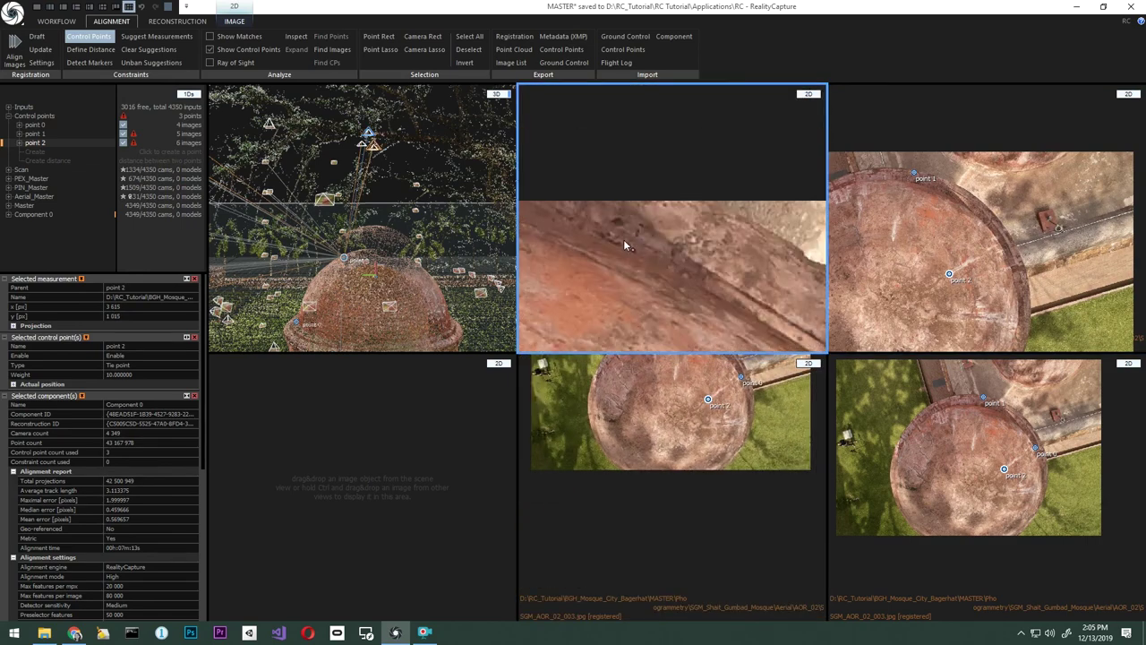
scroll(889, 180, "up", 8)
left_click_drag(890, 196, 891, 205)
scroll(678, 253, "down", 3)
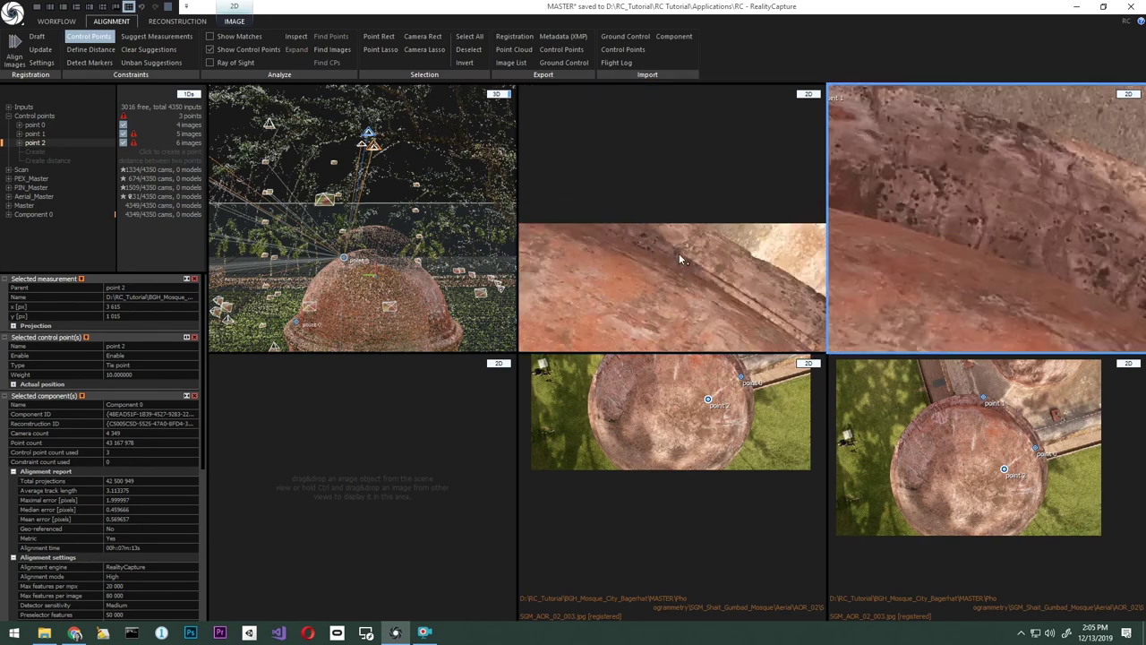
scroll(679, 259, "down", 8)
scroll(966, 220, "down", 5)
scroll(645, 482, "up", 5)
scroll(642, 482, "up", 5)
scroll(668, 225, "up", 10)
scroll(923, 213, "up", 10)
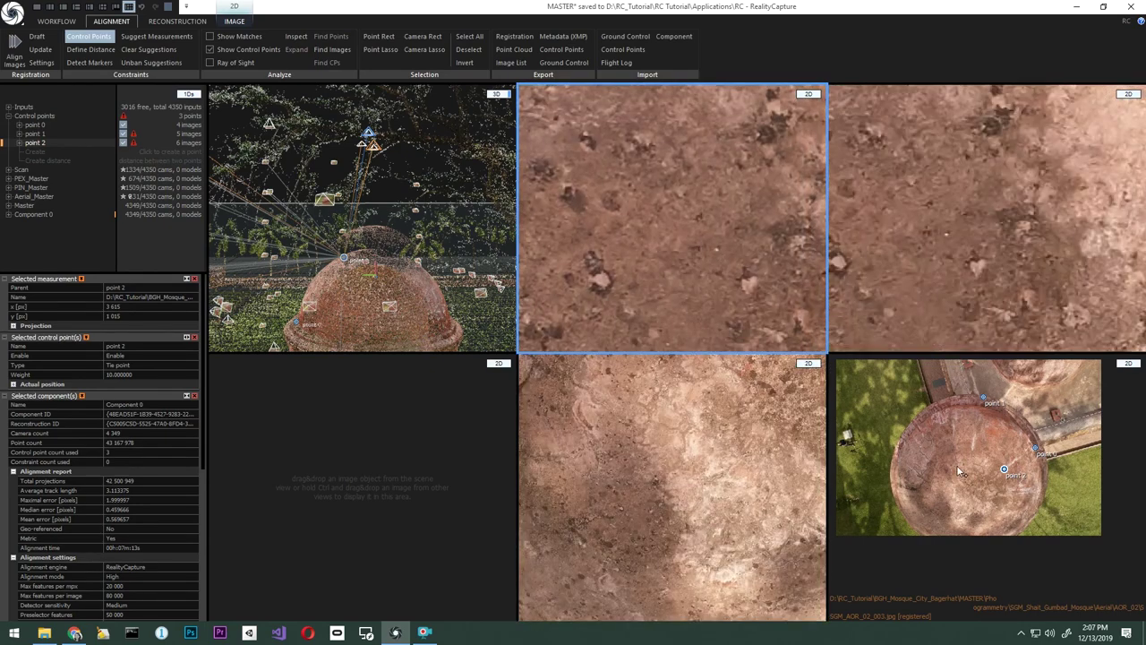
left_click(923, 213)
left_click(706, 238)
scroll(653, 474, "up", 8)
left_click(642, 475)
scroll(635, 285, "down", 6)
scroll(635, 283, "down", 8)
scroll(896, 262, "down", 10)
scroll(633, 502, "down", 10)
Step: Create control point 4 in image SGM_AOR_02_002 on a small dark spot near the cracks toward the dome's edge
left_click_drag(630, 286, 632, 302)
scroll(616, 389, "up", 8)
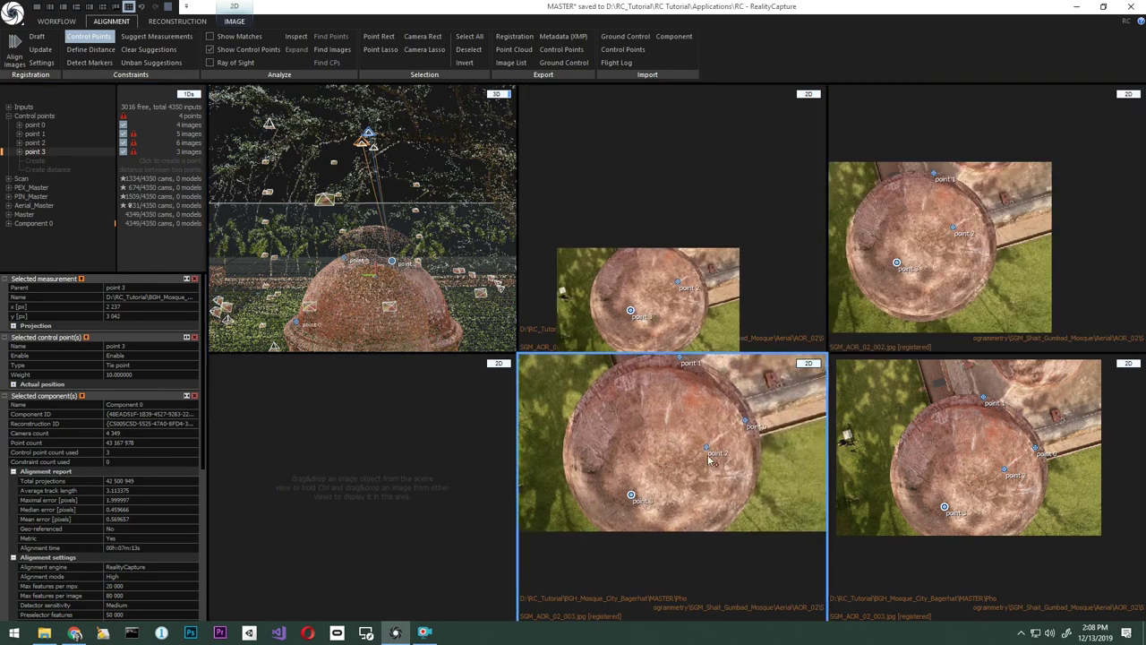
scroll(624, 315, "up", 5)
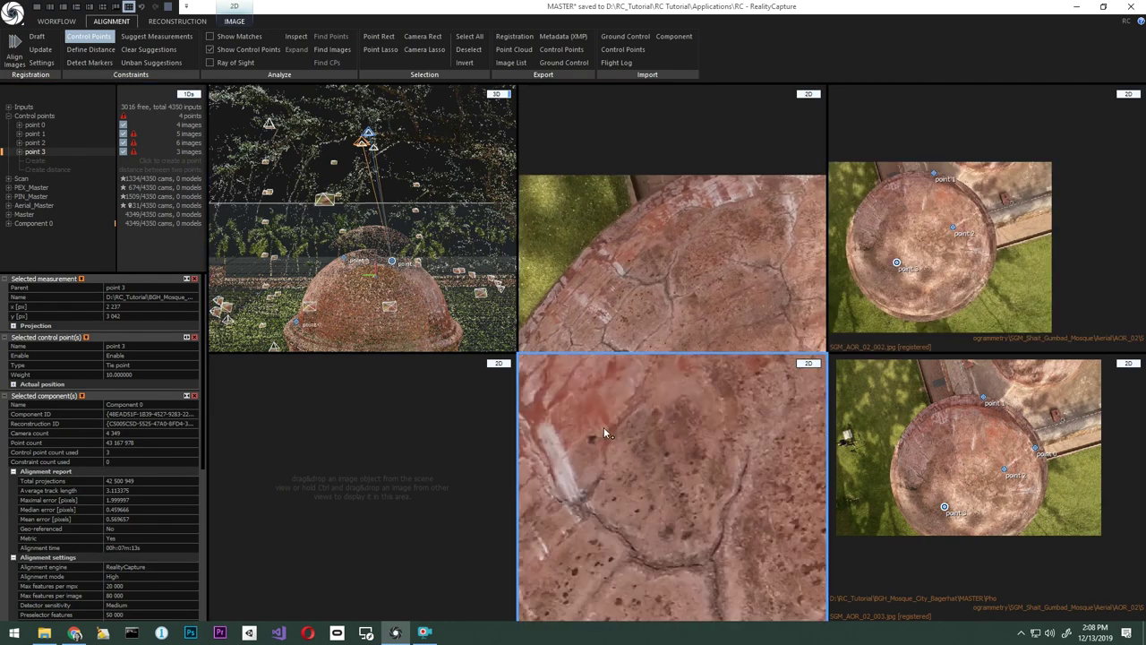
scroll(663, 268, "up", 3)
scroll(865, 247, "up", 5)
scroll(865, 248, "up", 1)
left_click_drag(865, 248, 876, 237)
scroll(626, 492, "up", 8)
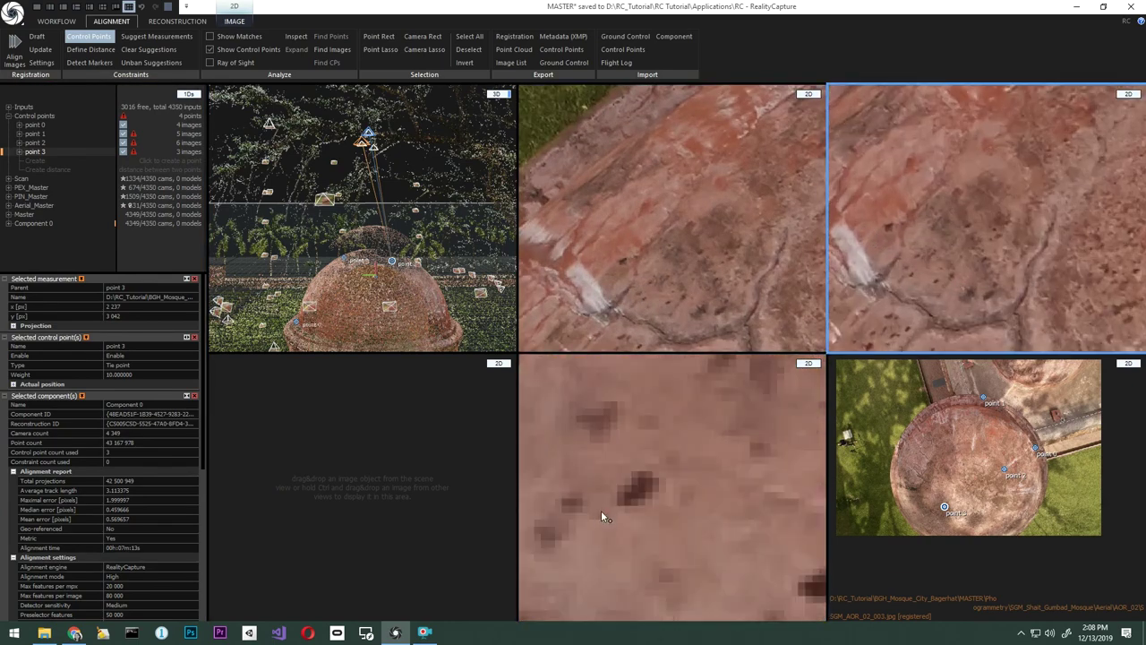
scroll(600, 511, "down", 4)
scroll(652, 322, "up", 4)
scroll(754, 481, "up", 3)
scroll(753, 268, "up", 3)
scroll(753, 268, "down", 4)
left_click_drag(753, 268, 696, 269)
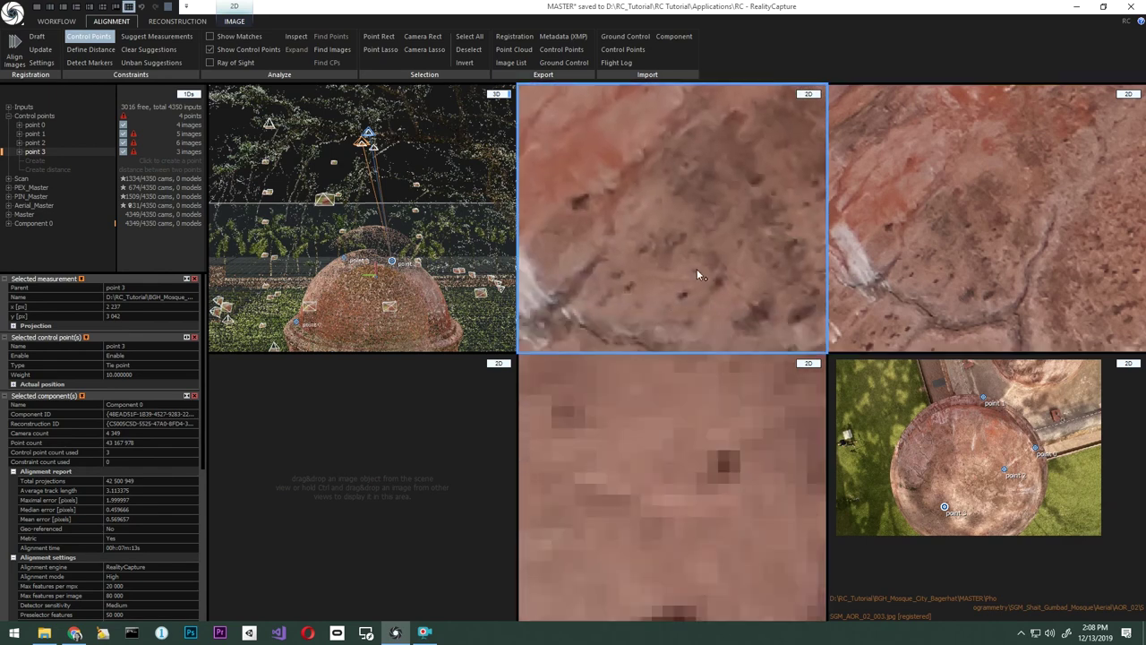
scroll(693, 271, "up", 3)
scroll(914, 263, "up", 9)
left_click(909, 267)
Step: Mark control point 4 at the same dark spot in images SGM_AOR_02_001 and 003
scroll(693, 255, "up", 5)
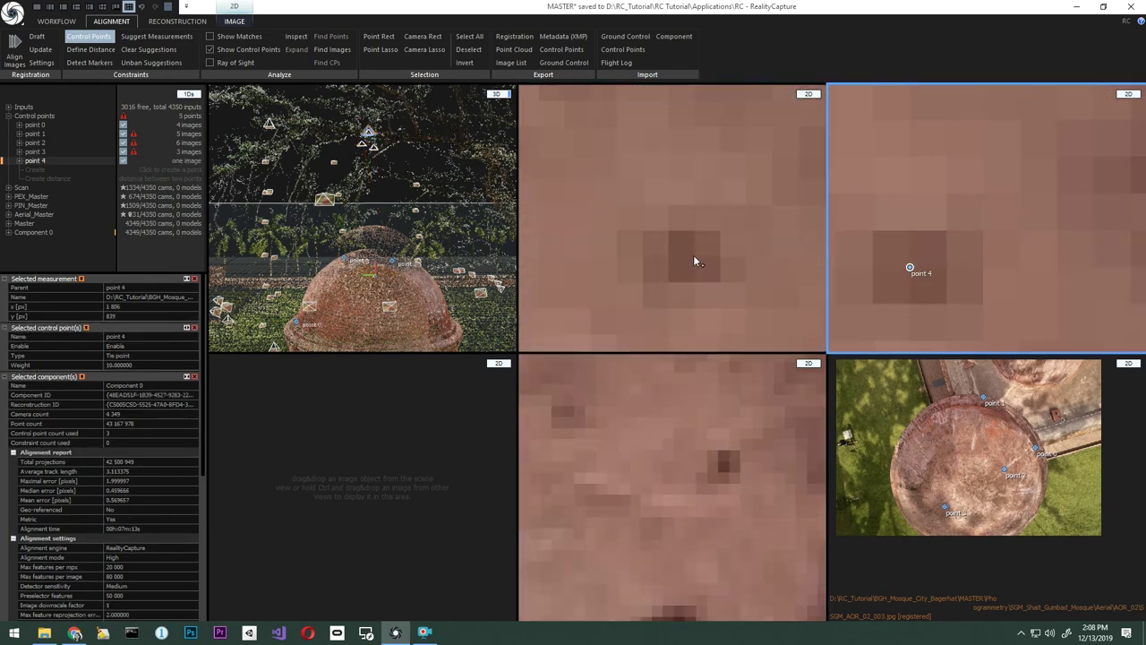
left_click(693, 256)
scroll(694, 256, "down", 8)
scroll(677, 443, "down", 3)
scroll(642, 424, "up", 7)
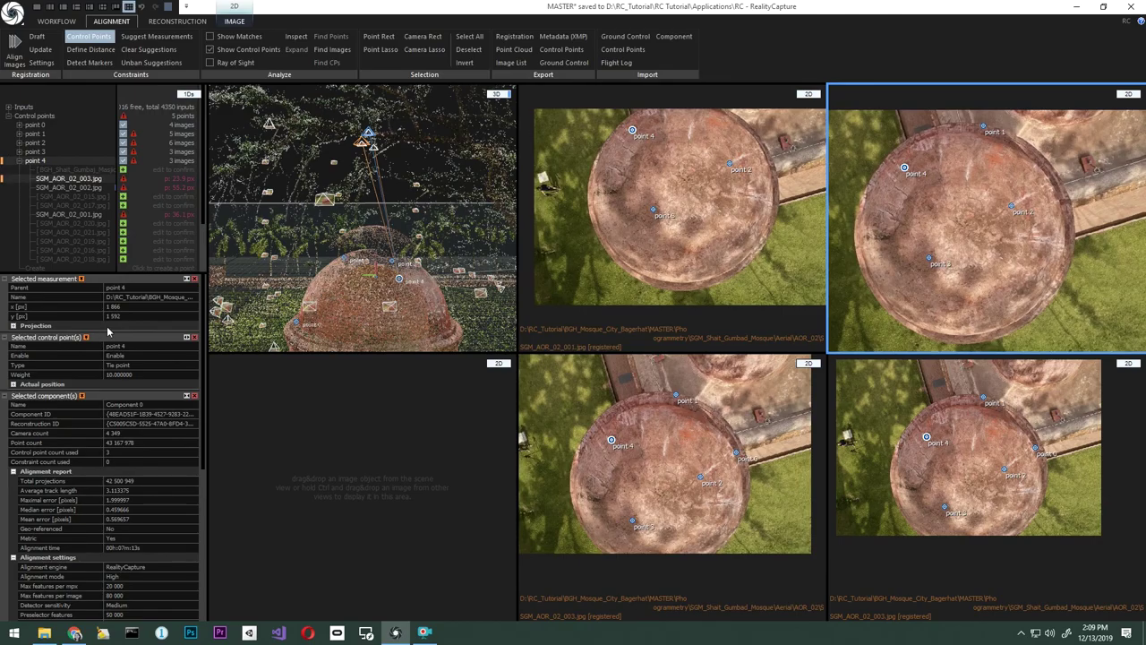
Step: Leave control point placement, realign the images with the five control points, and inspect the tower in 3D
left_click(89, 37)
left_click(15, 52)
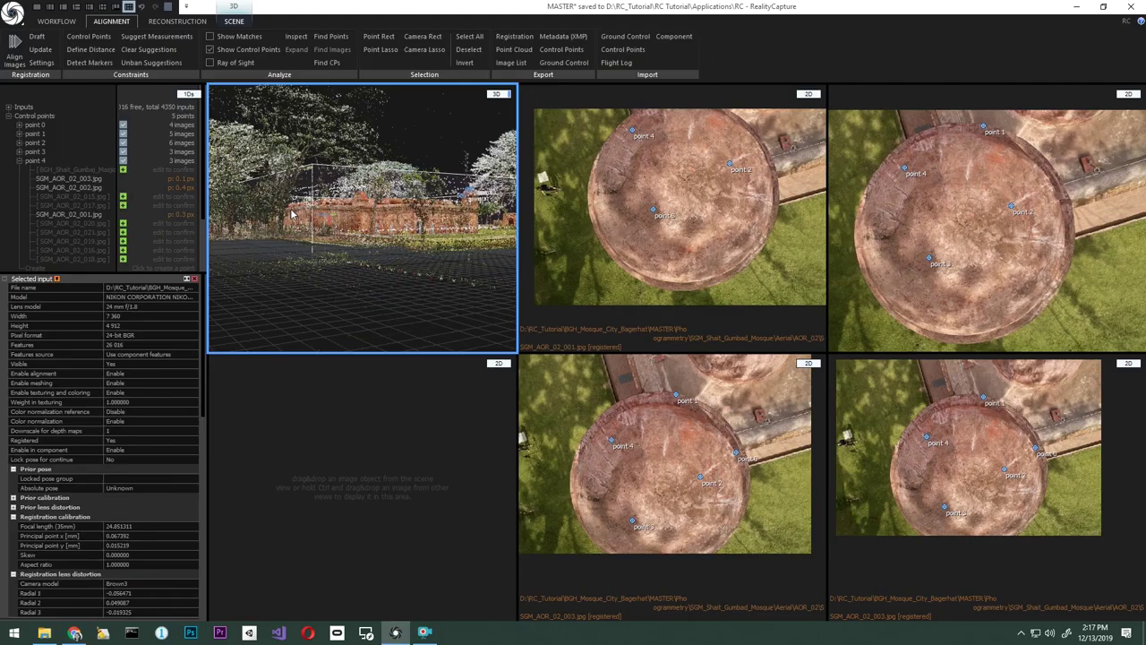
left_click(291, 213)
scroll(353, 181, "up", 6)
scroll(354, 181, "down", 5)
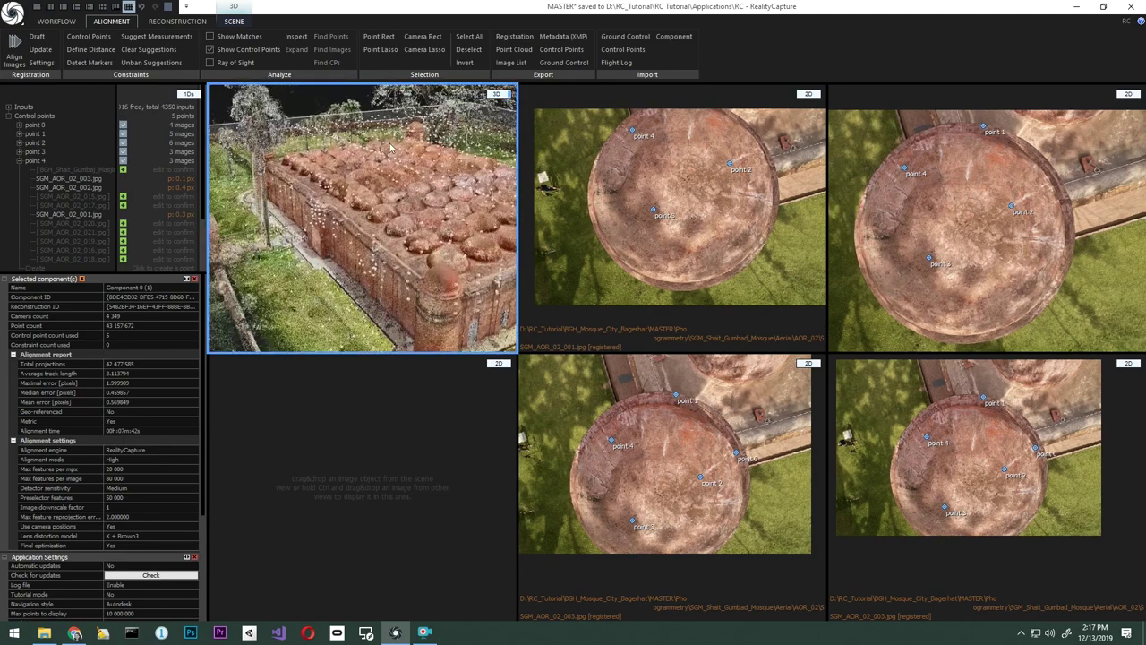
left_click_drag(354, 181, 440, 226)
scroll(366, 211, "up", 3)
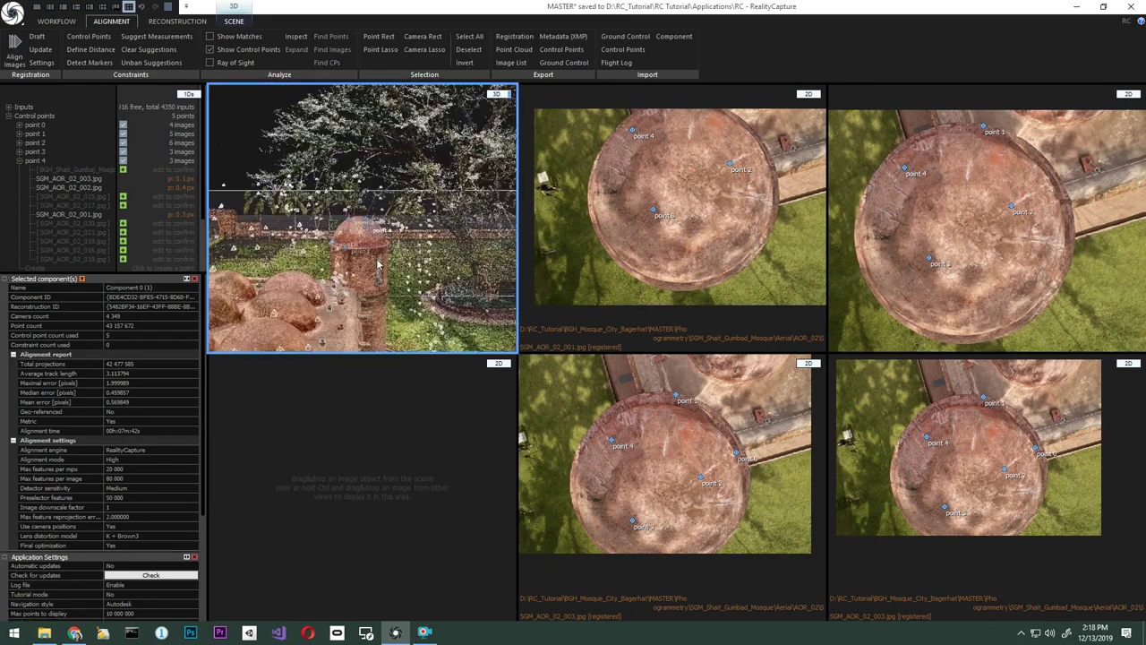
Step: Switch to the layout with one large 3D view, show the console below it, and inspect the tower dome
left_click(77, 7)
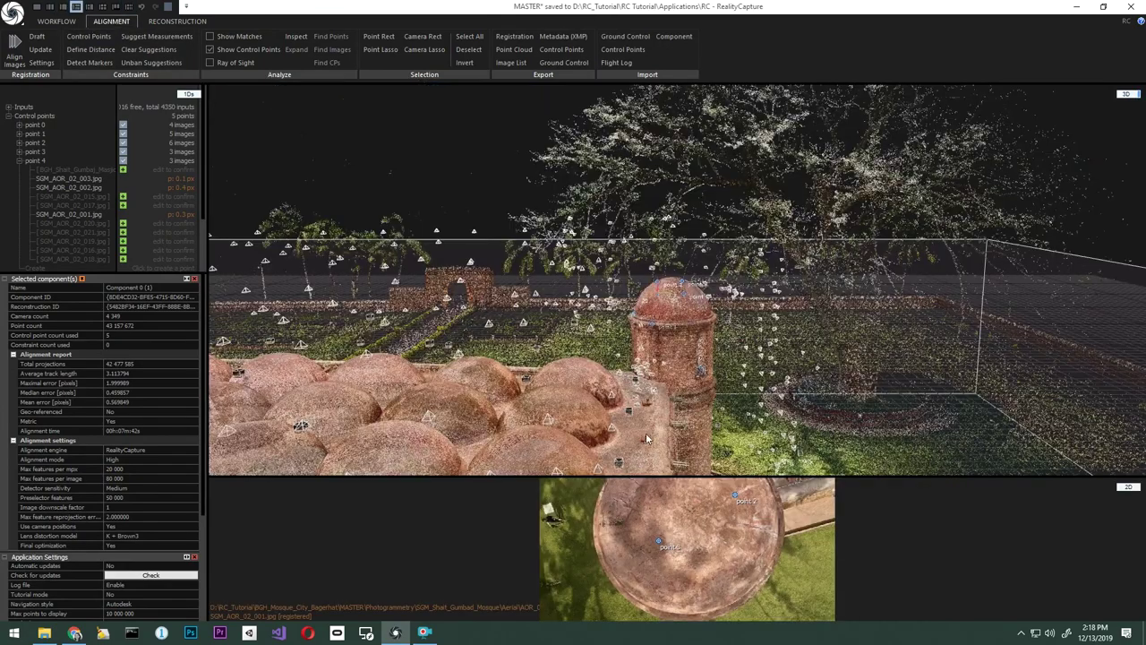
left_click(1129, 488)
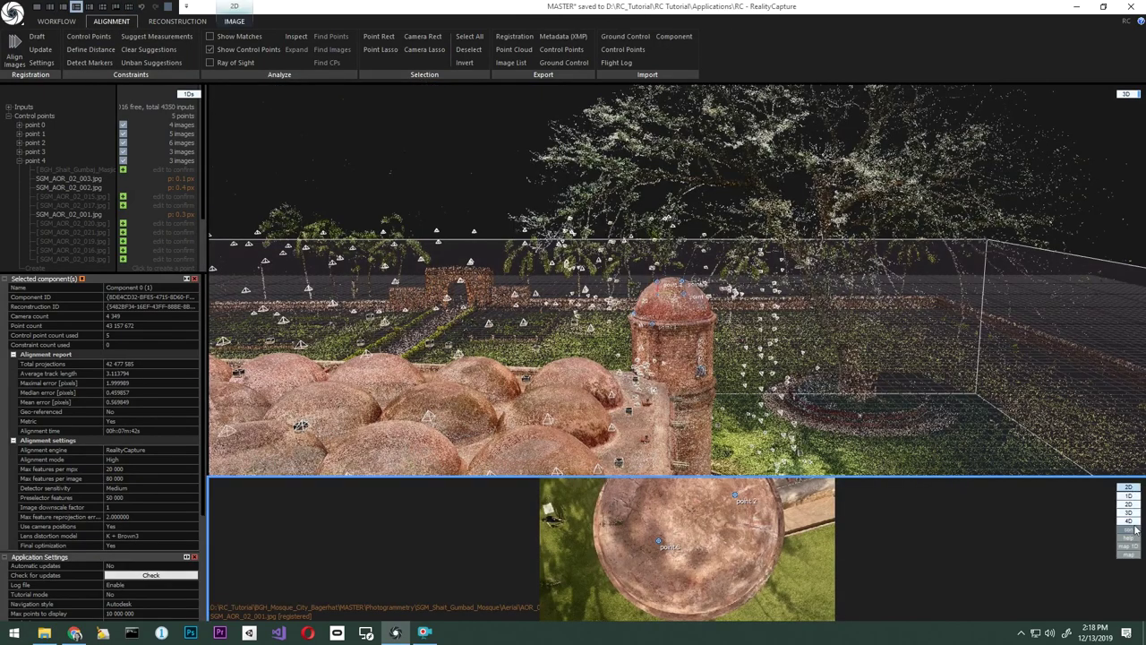
left_click(1132, 535)
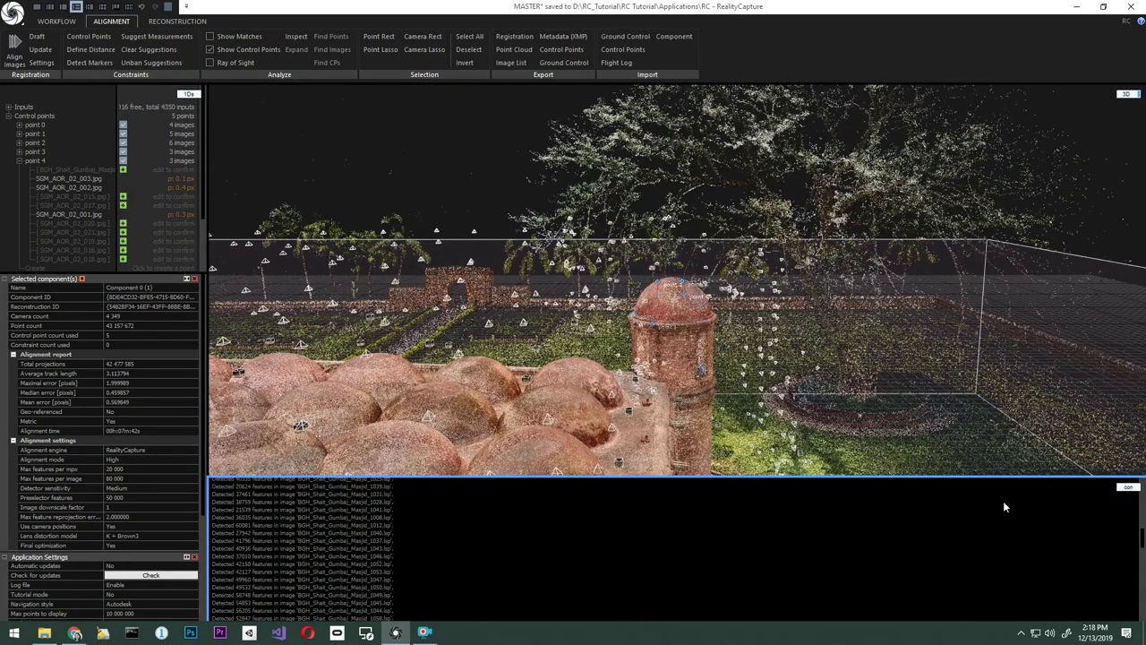
left_click(669, 303)
scroll(677, 326, "up", 2)
mouse_move(678, 326)
left_mouse_down()
mouse_move(684, 386)
mouse_move(685, 341)
left_mouse_up()
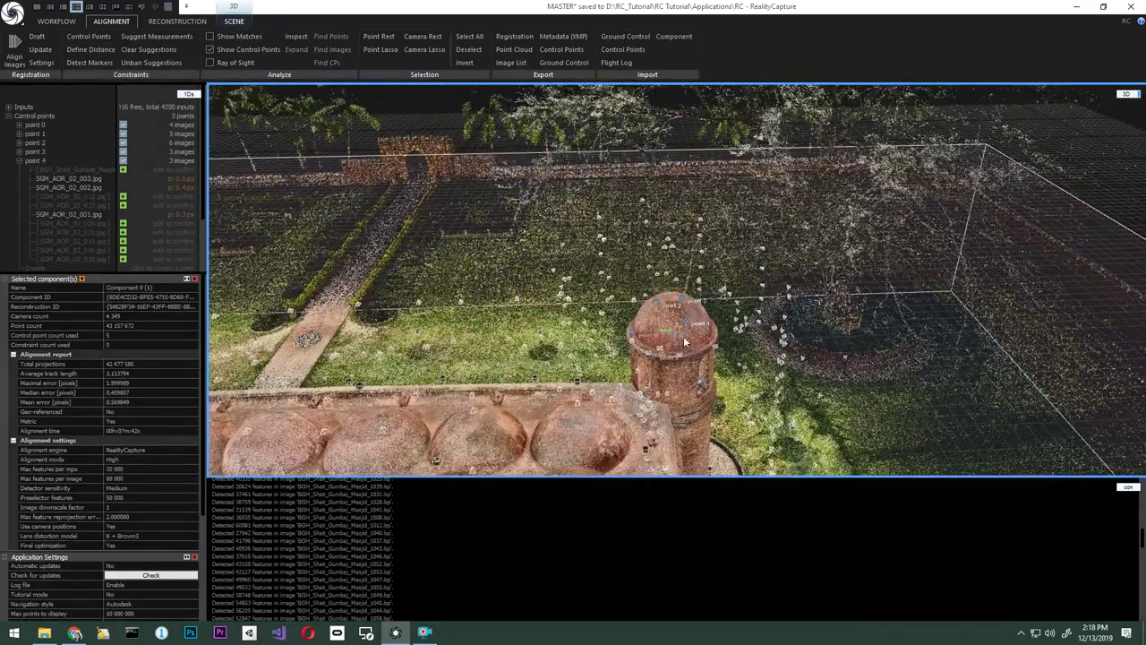